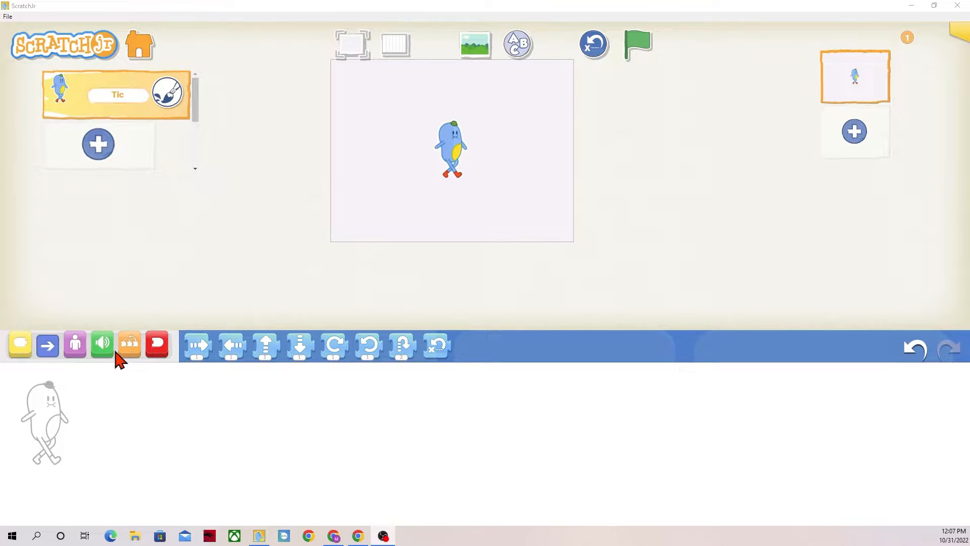
Step: Add a move-right and a move-left block from the Motion palette to Tic's script
click(21, 347)
click(47, 347)
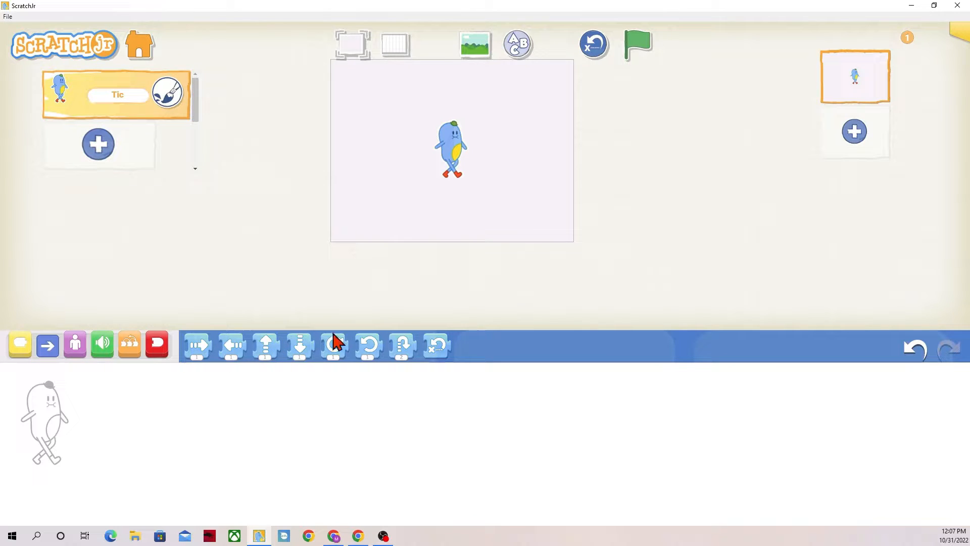
click(76, 347)
click(47, 347)
drag(199, 348, 185, 394)
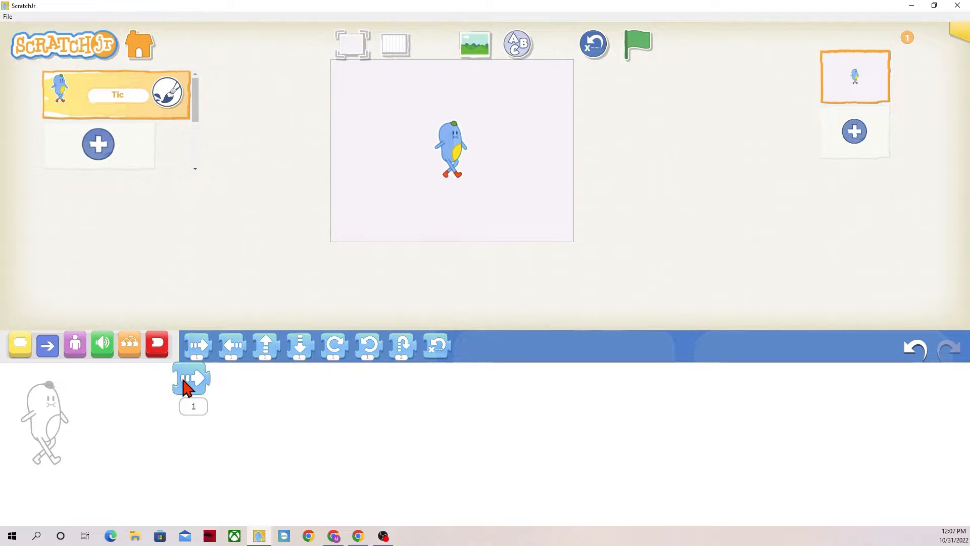
mouse_move(231, 347)
mouse_down()
mouse_move(247, 420)
mouse_move(249, 400)
mouse_up()
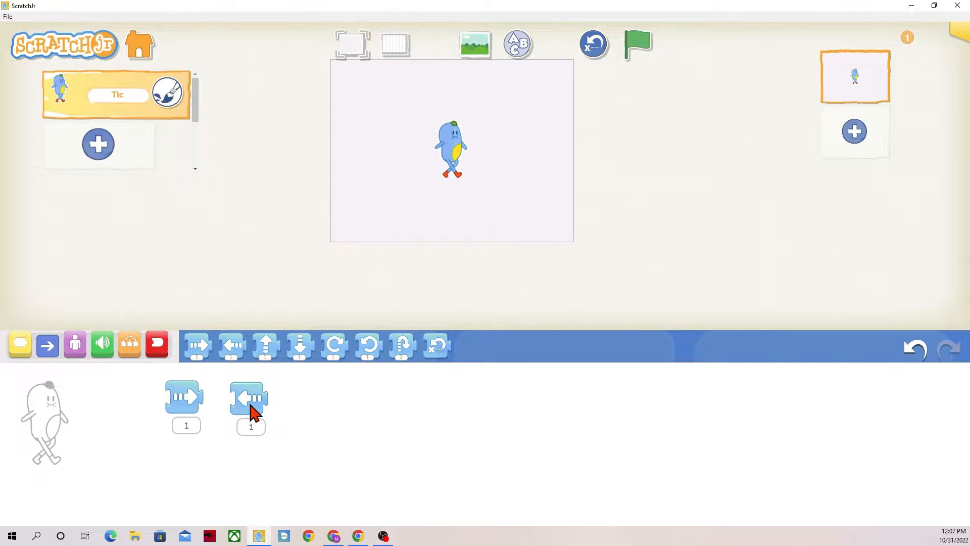
Step: Test both blocks, then set the move-left block's count to 0
click(187, 395)
click(187, 394)
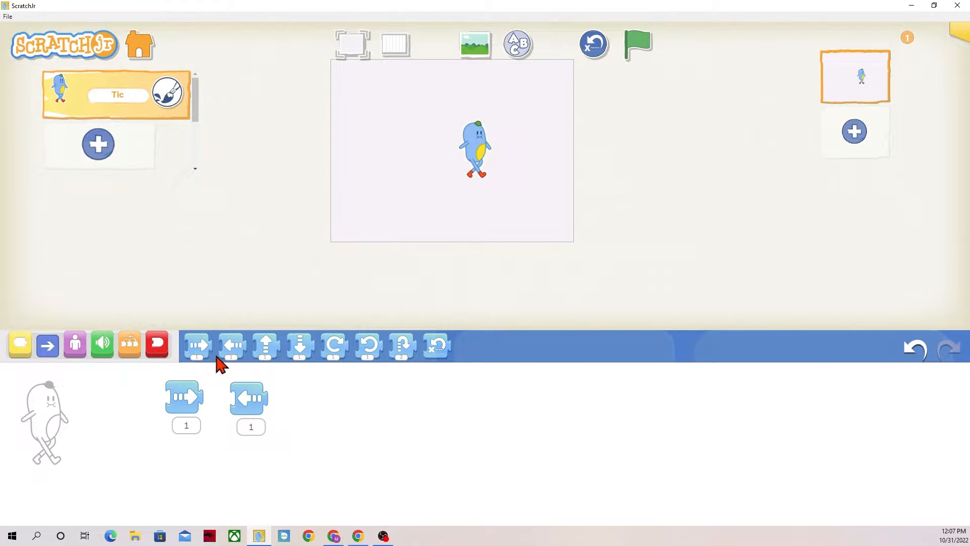
click(249, 399)
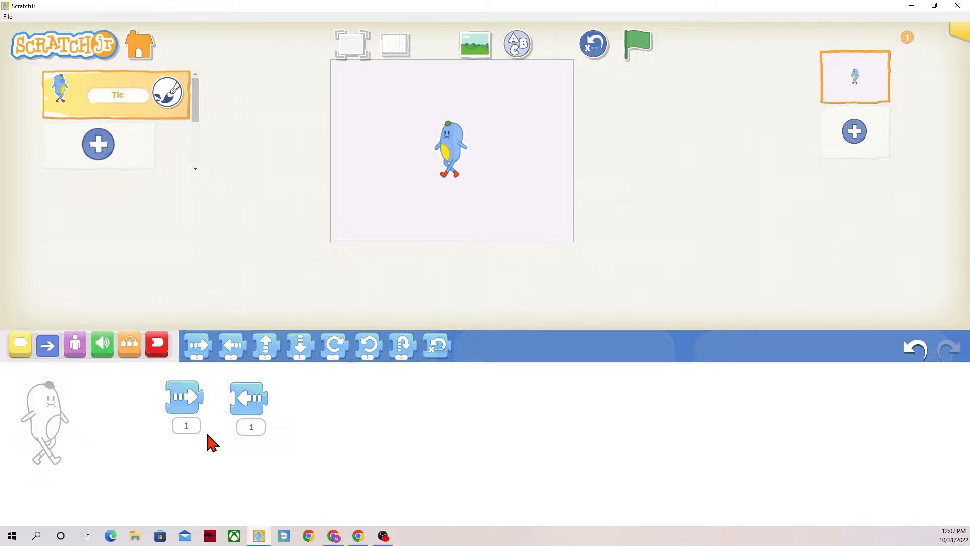
click(185, 400)
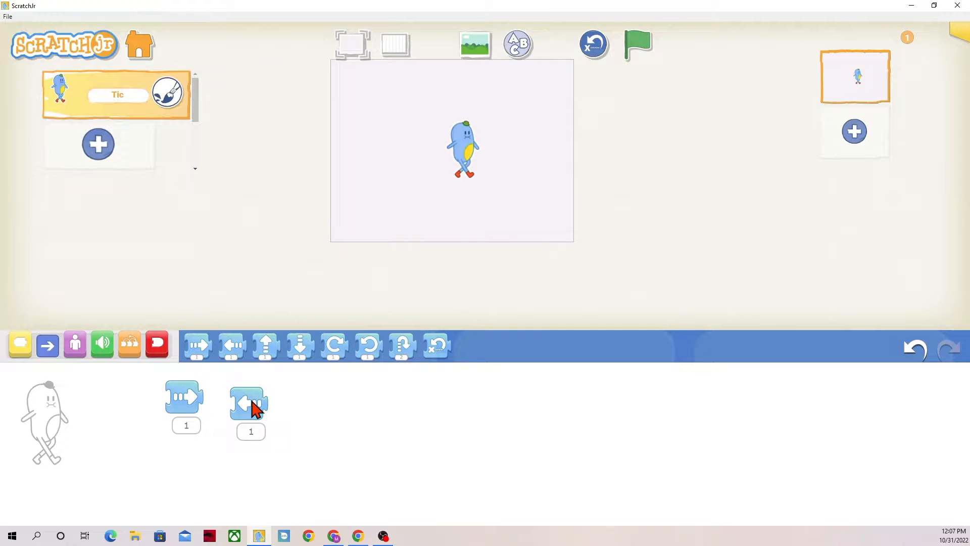
drag(250, 402, 250, 397)
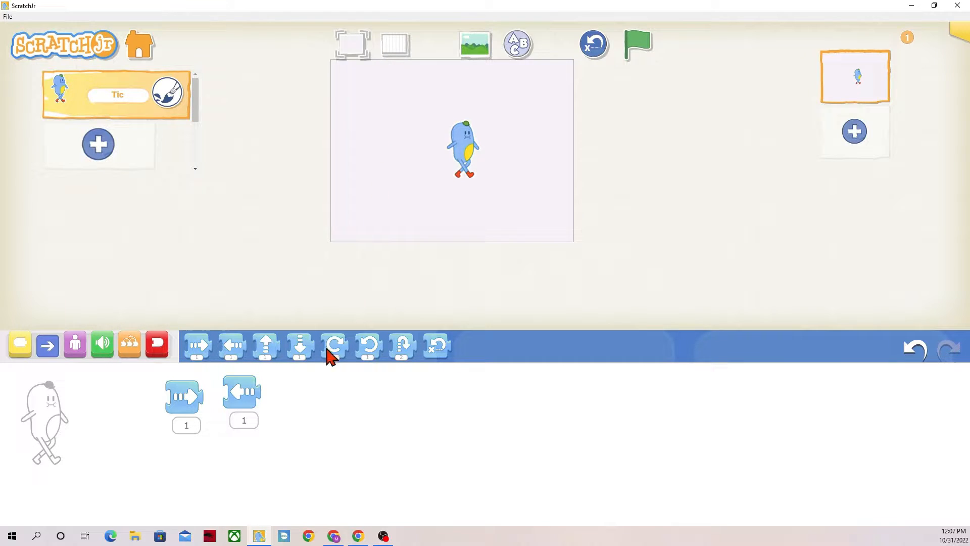
click(245, 422)
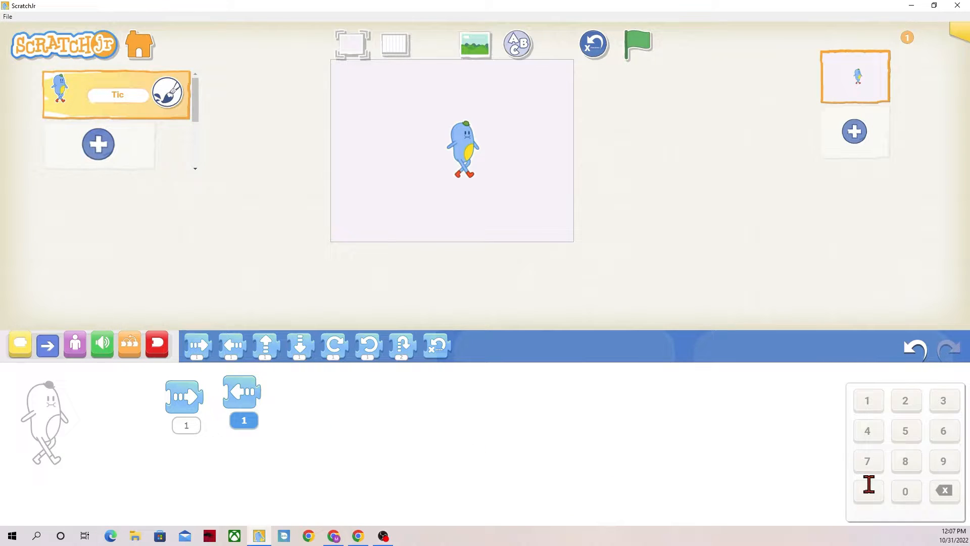
click(905, 491)
click(239, 390)
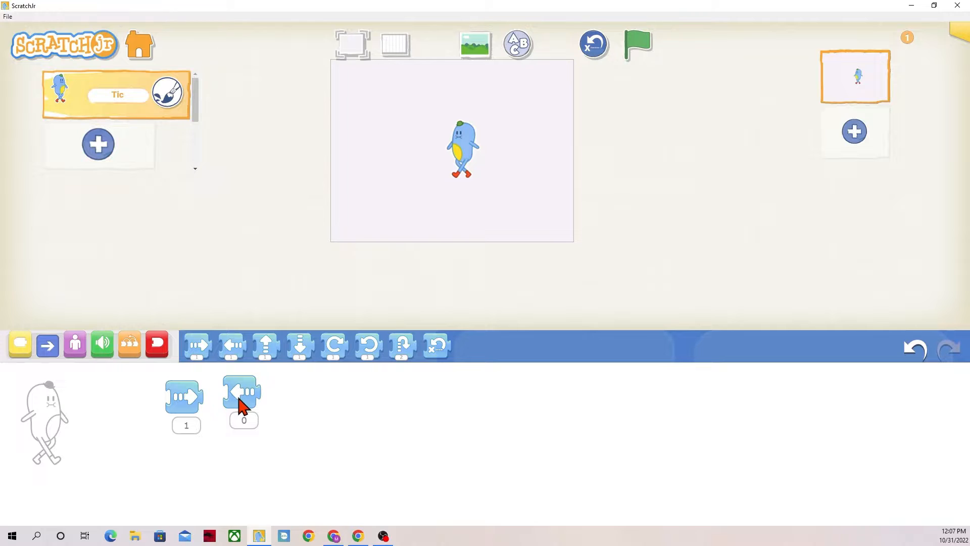
Step: Remove the move-left block, turn on the stage grid, test move-right and reset Tic
drag(238, 390, 237, 345)
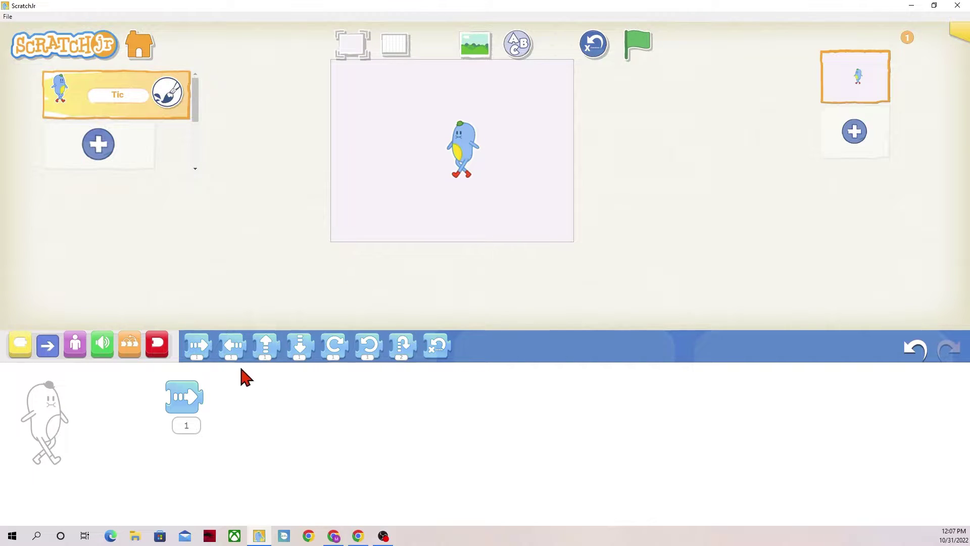
click(188, 401)
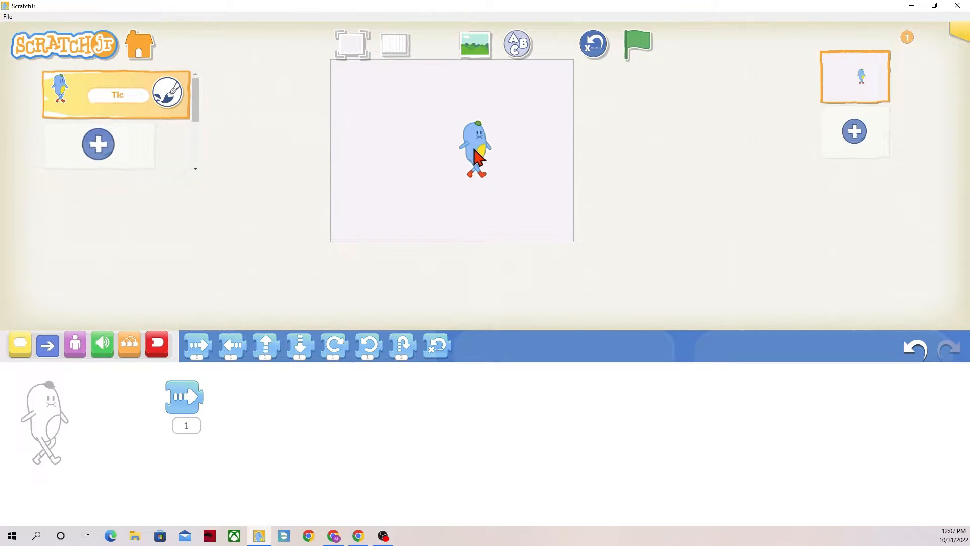
drag(468, 149, 429, 145)
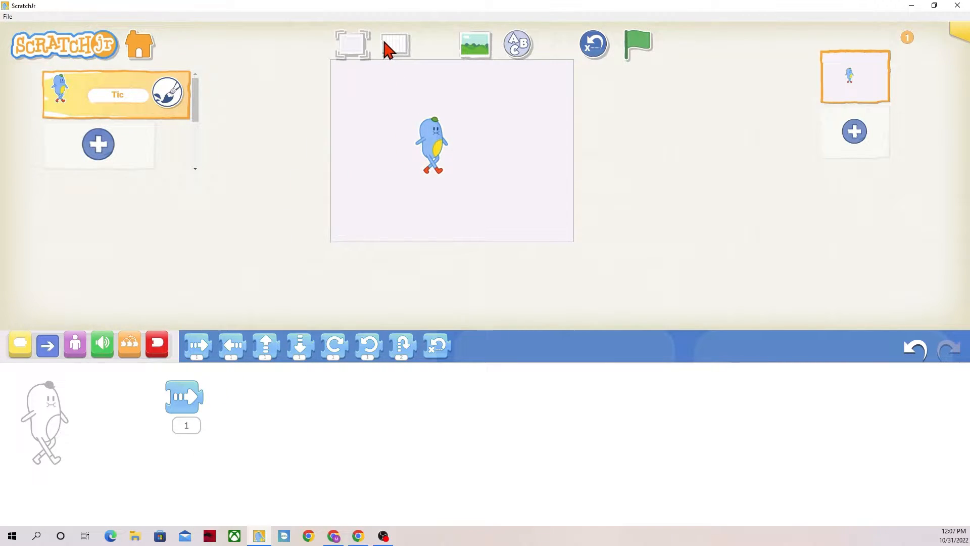
click(395, 44)
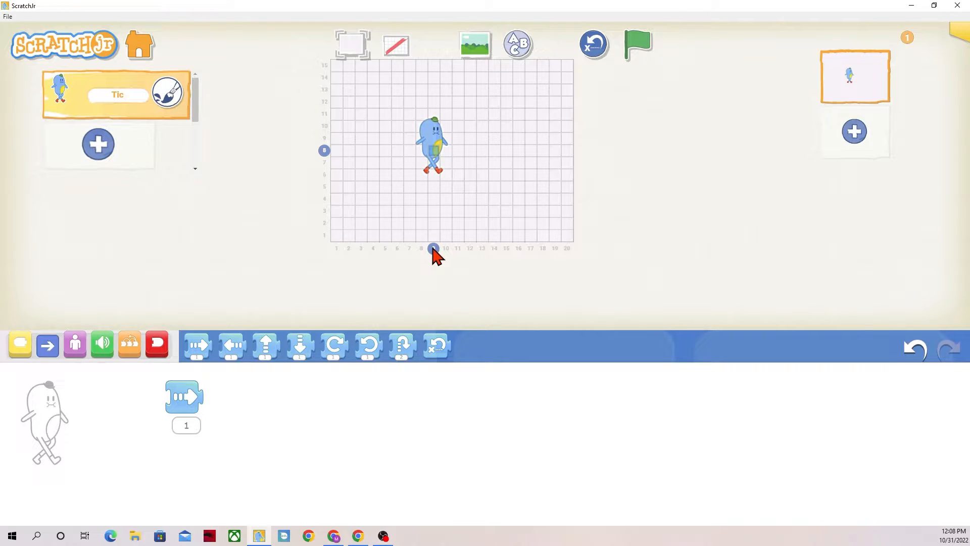
click(182, 396)
click(179, 398)
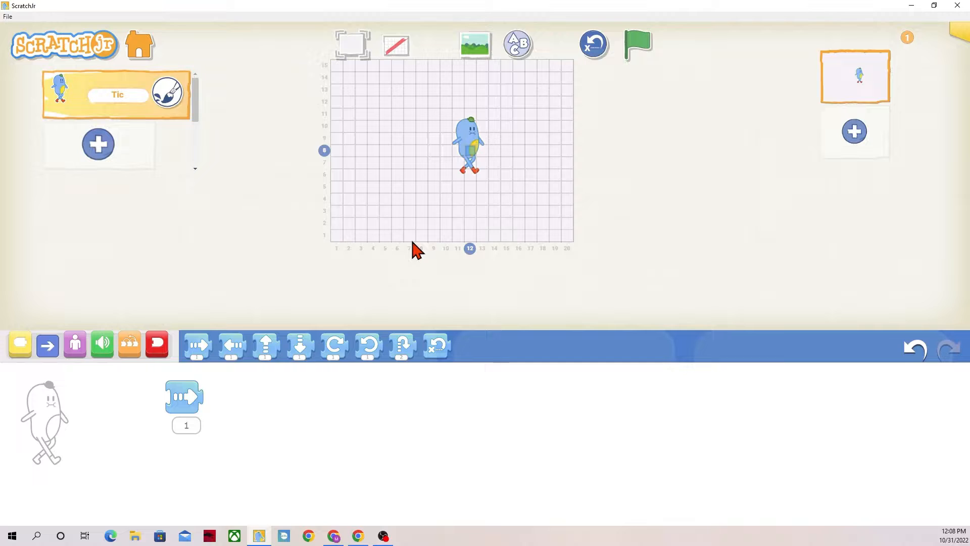
click(593, 45)
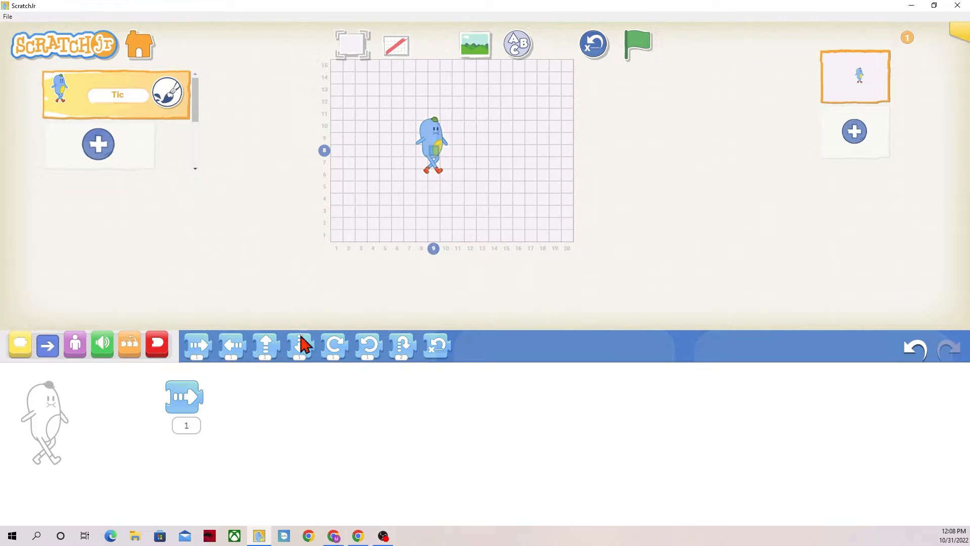
Step: Set the move-right block to 3 steps, test it and reset Tic to its start
click(182, 429)
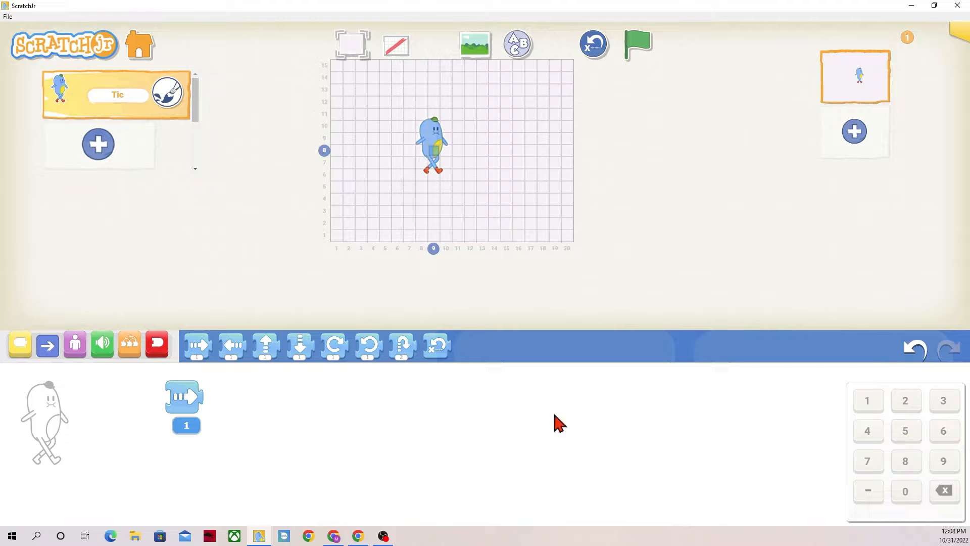
click(943, 400)
click(388, 410)
click(183, 398)
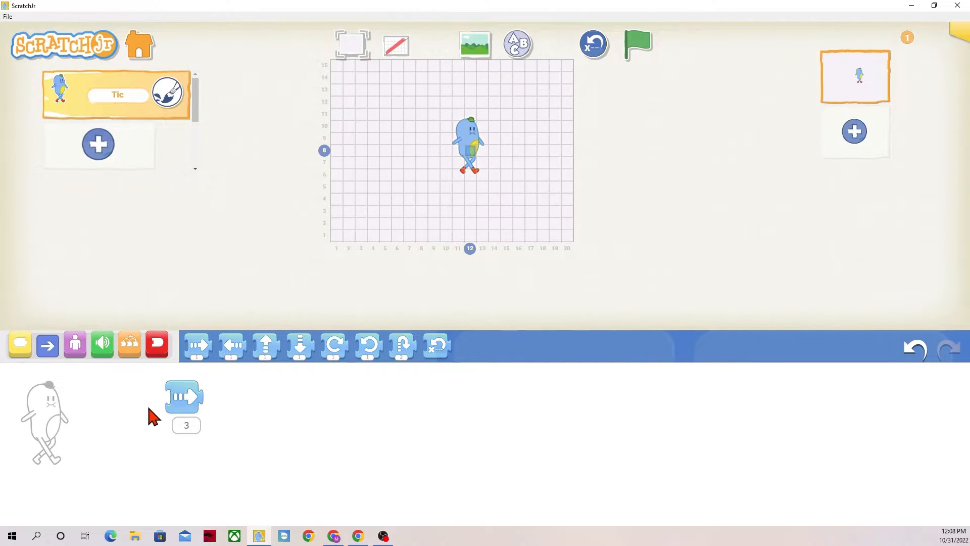
click(187, 410)
click(594, 45)
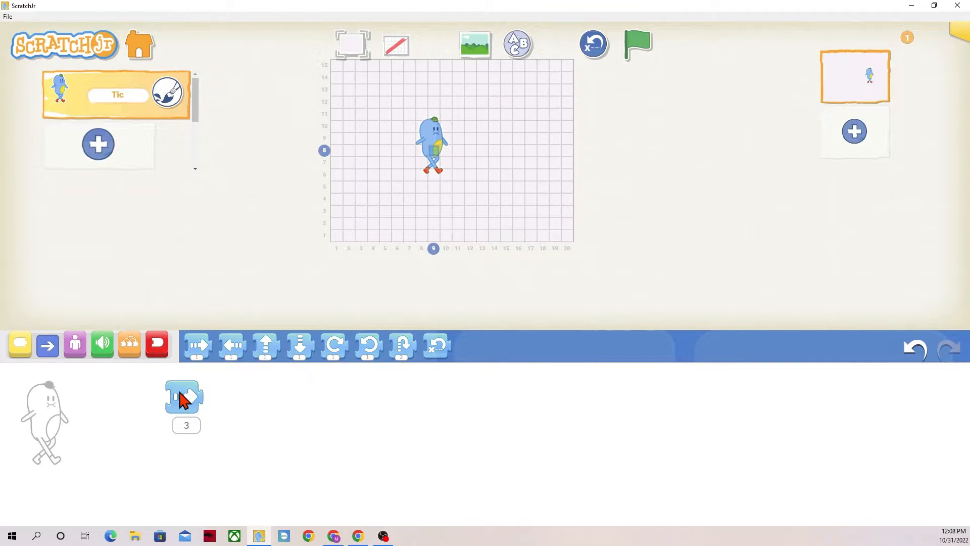
Step: Swap move-right for move-up and move-down blocks, test them, then remove both
mouse_move(186, 397)
mouse_down()
mouse_move(220, 347)
mouse_move(208, 397)
mouse_up()
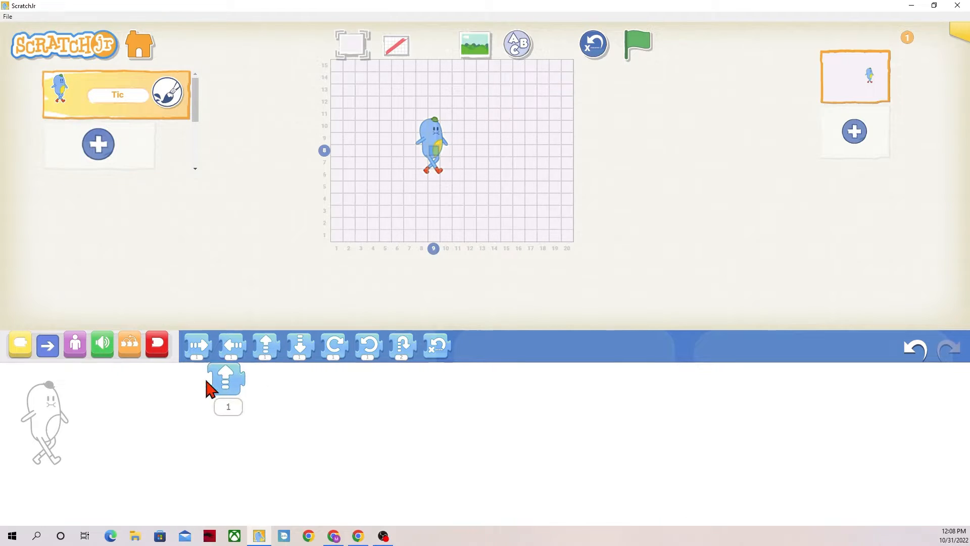
drag(300, 347, 266, 399)
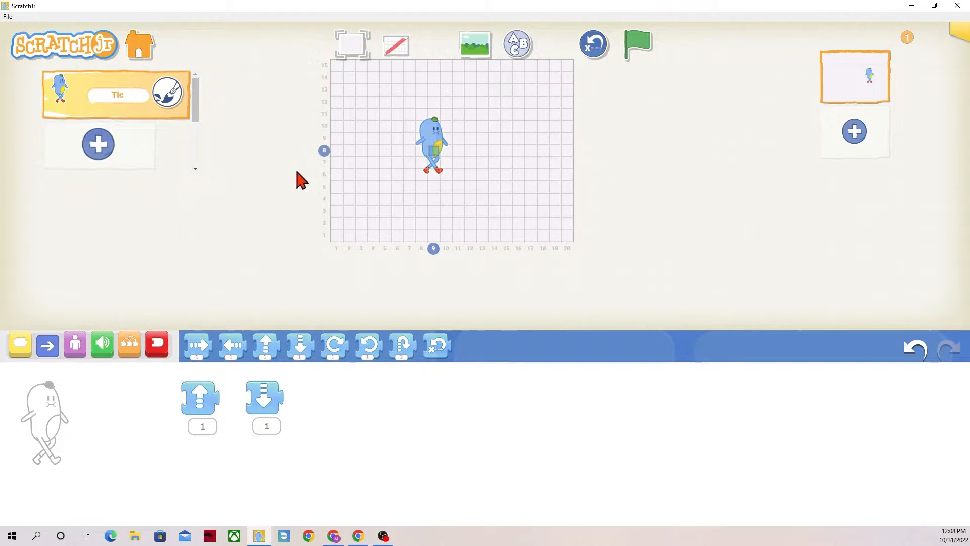
click(201, 400)
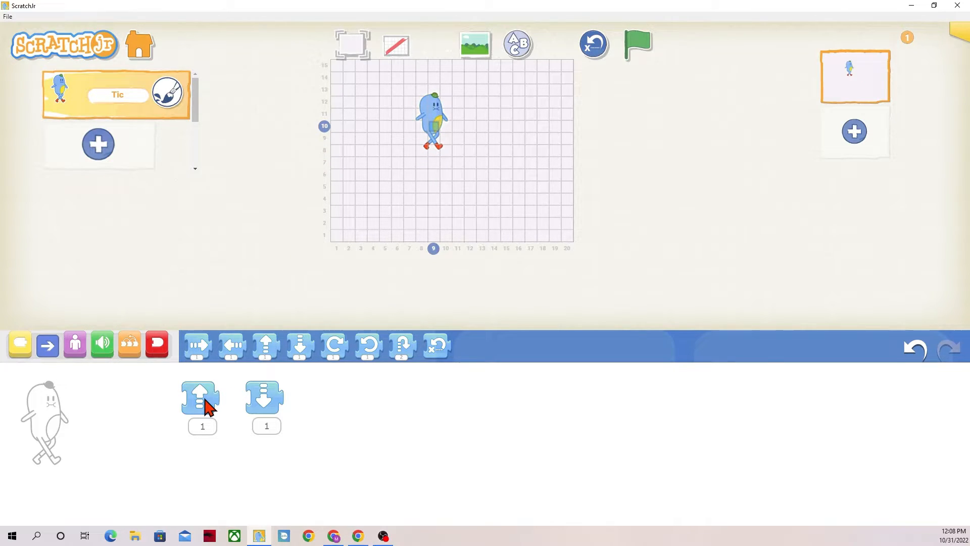
click(257, 409)
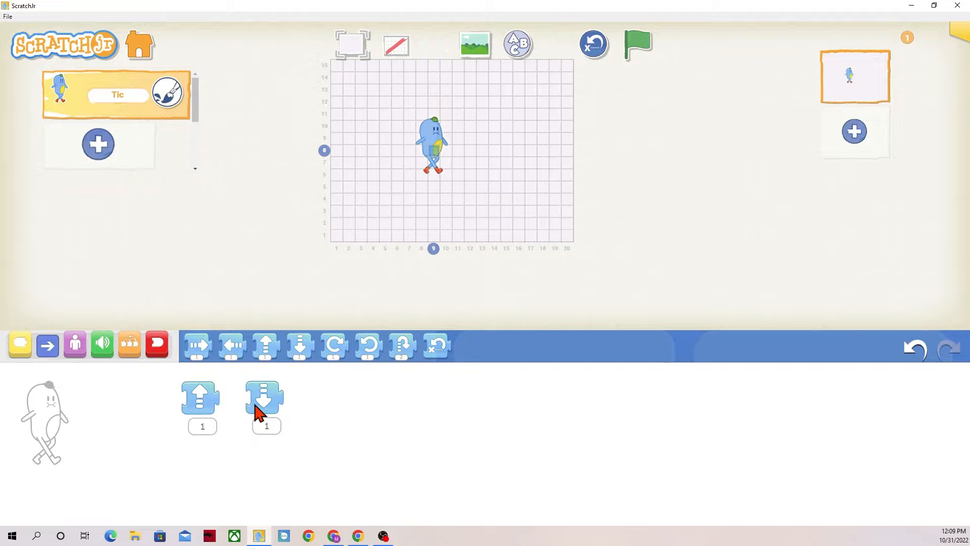
drag(264, 406, 277, 345)
drag(201, 398, 241, 345)
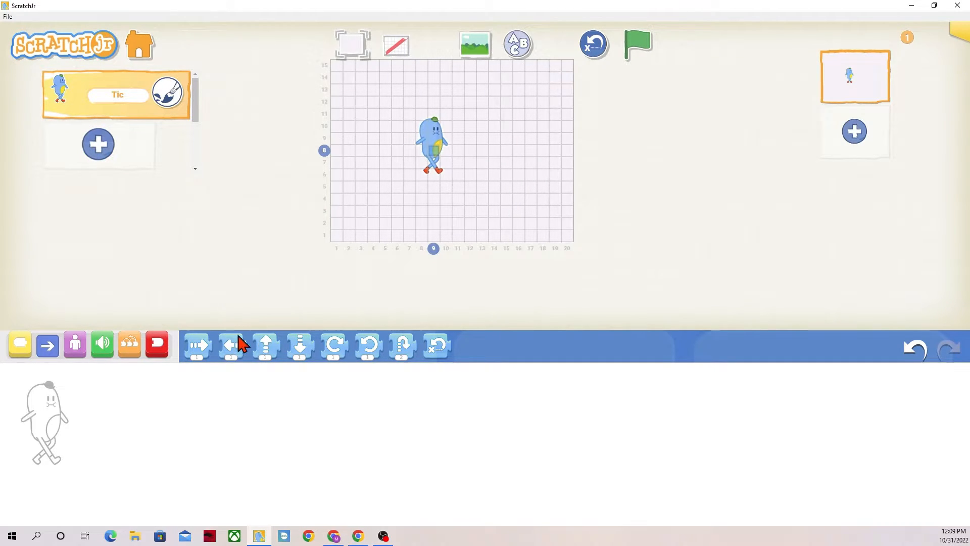
Step: Add turn-right and turn-left blocks, test the right turn three times and reset Tic
drag(334, 347, 218, 409)
mouse_move(369, 346)
mouse_down()
mouse_move(324, 401)
mouse_move(273, 412)
mouse_up()
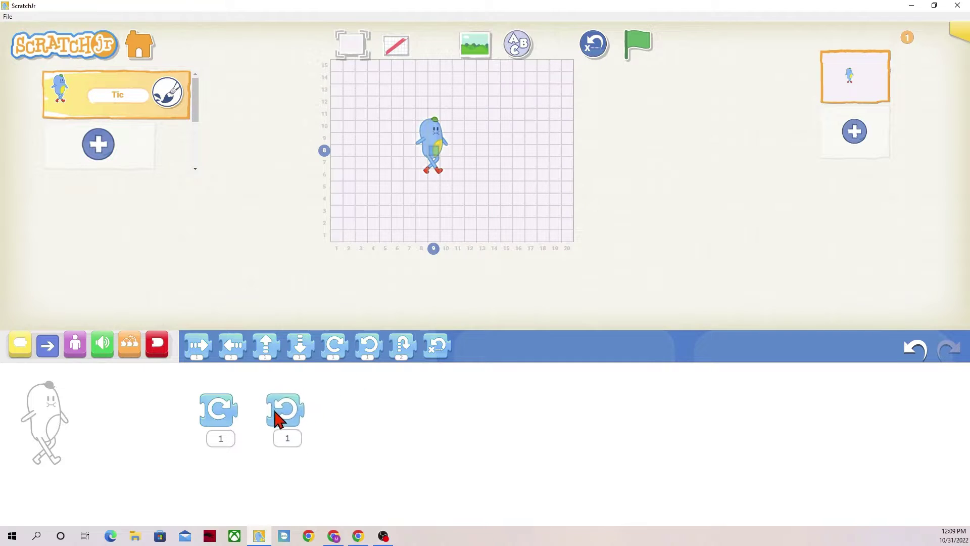
click(219, 412)
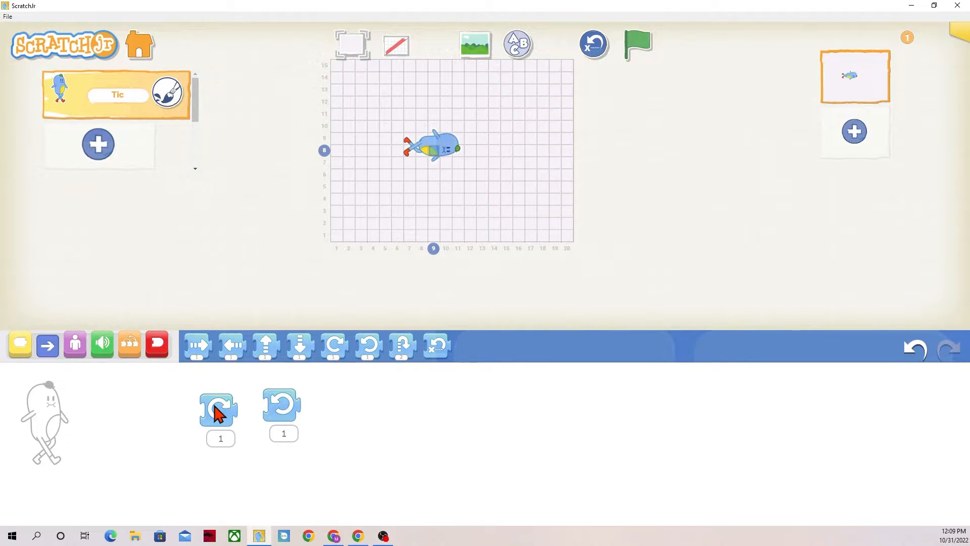
click(218, 410)
click(218, 411)
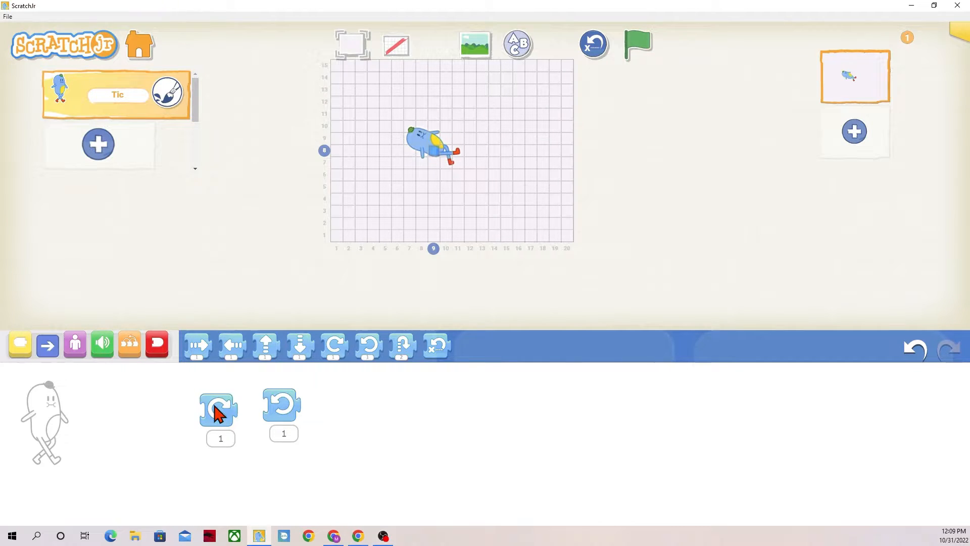
click(594, 45)
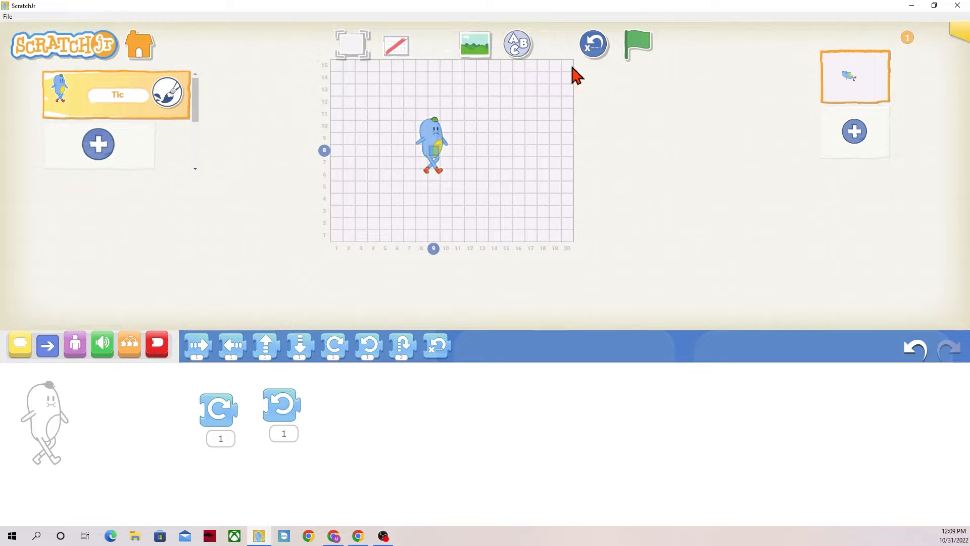
Step: Set the turn-right amount to 12, test it, change it to 6 for a half turn and reset
click(220, 439)
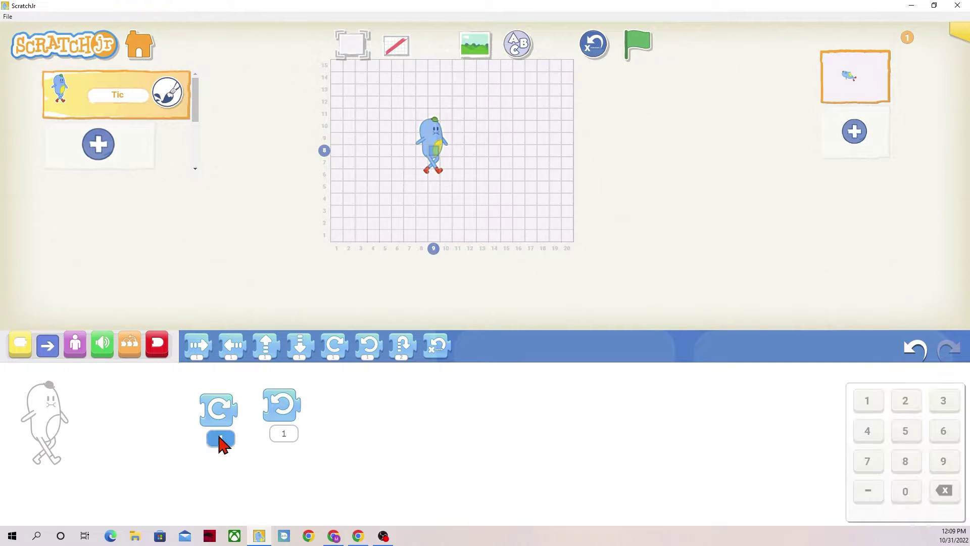
click(905, 401)
click(670, 431)
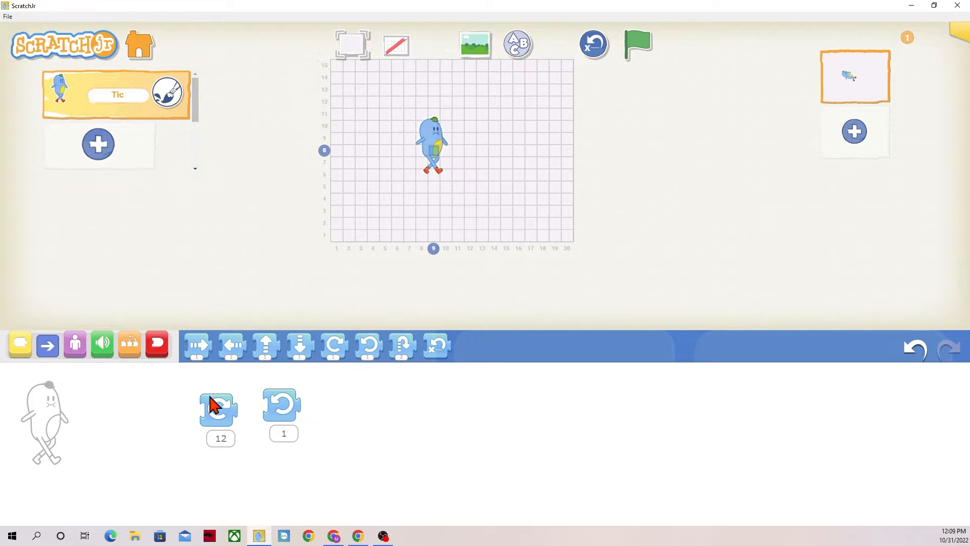
click(221, 412)
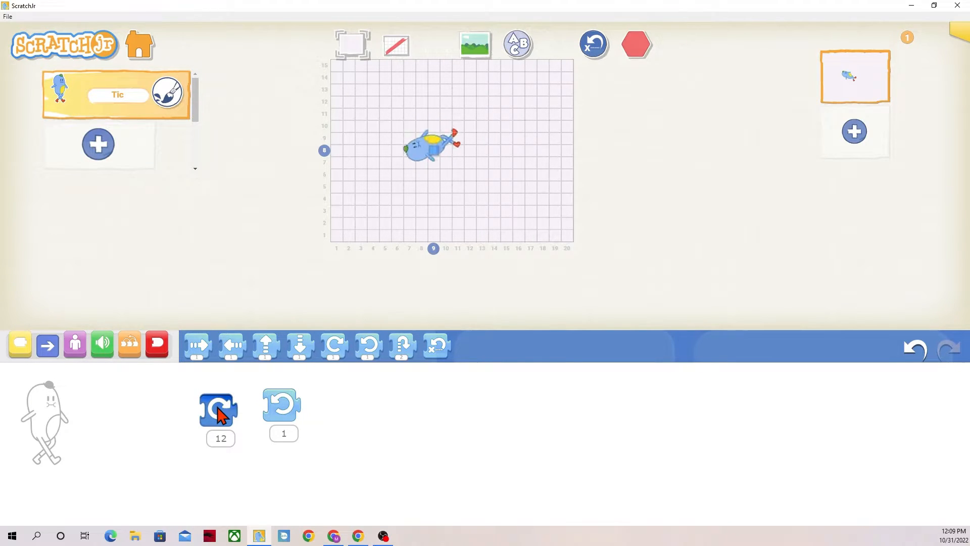
click(221, 438)
click(946, 432)
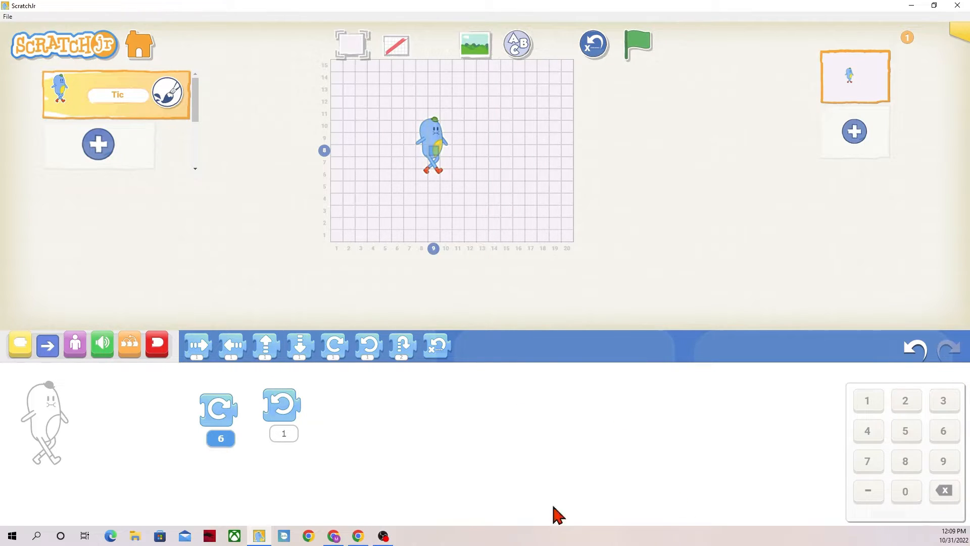
click(227, 413)
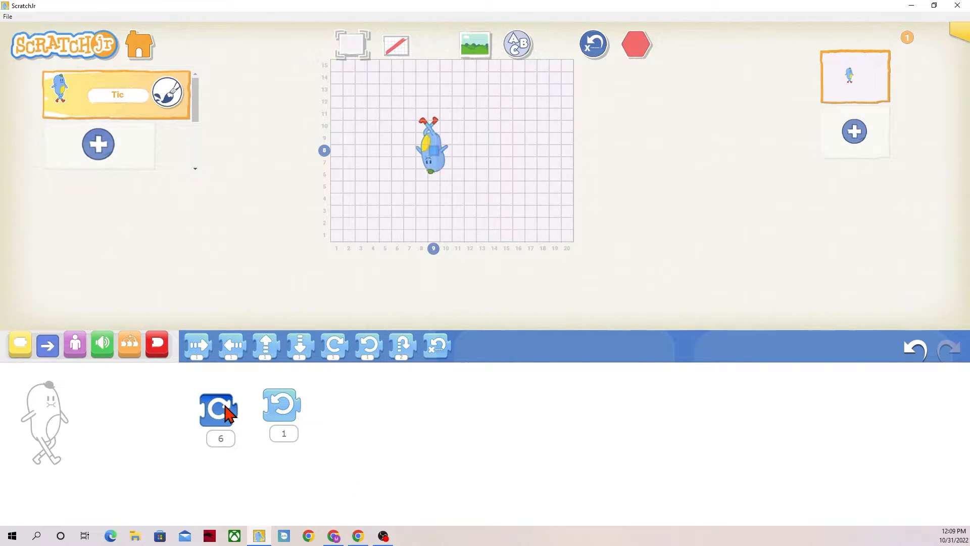
click(594, 44)
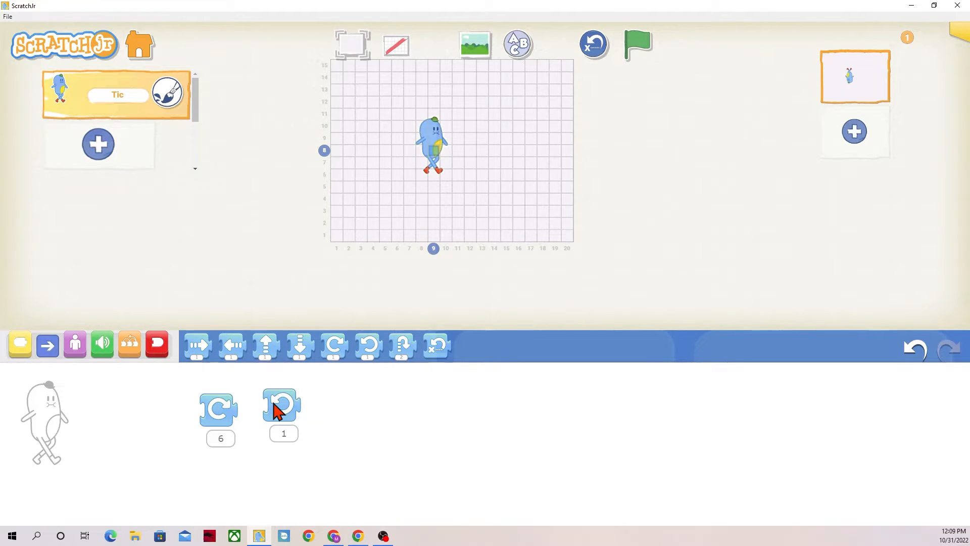
Step: Delete both turn blocks, try a hop block and remove it
drag(277, 409, 265, 348)
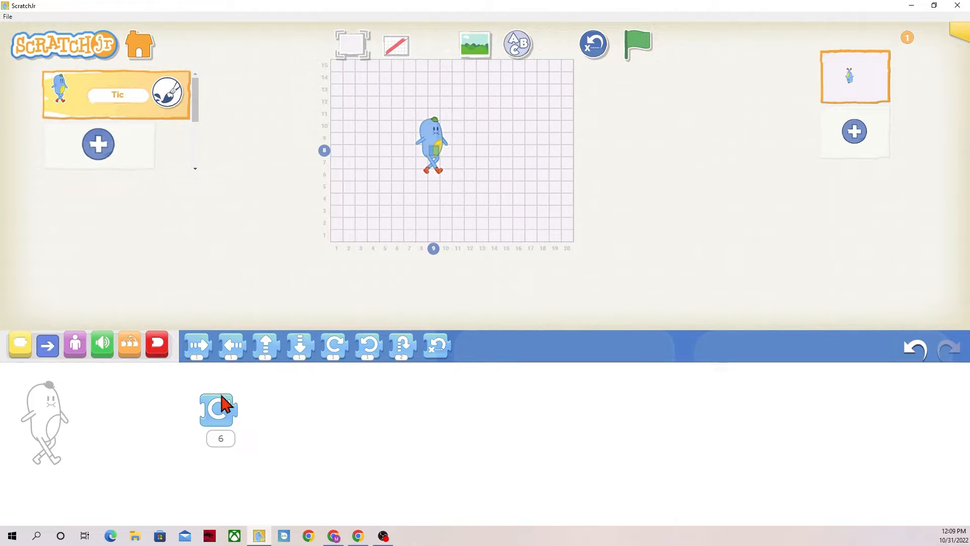
drag(221, 410, 232, 347)
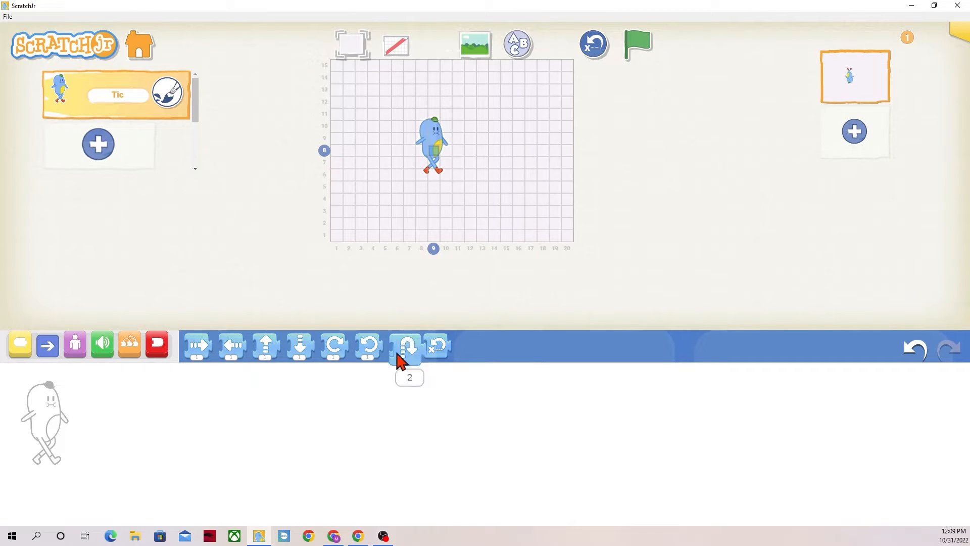
drag(402, 348, 217, 428)
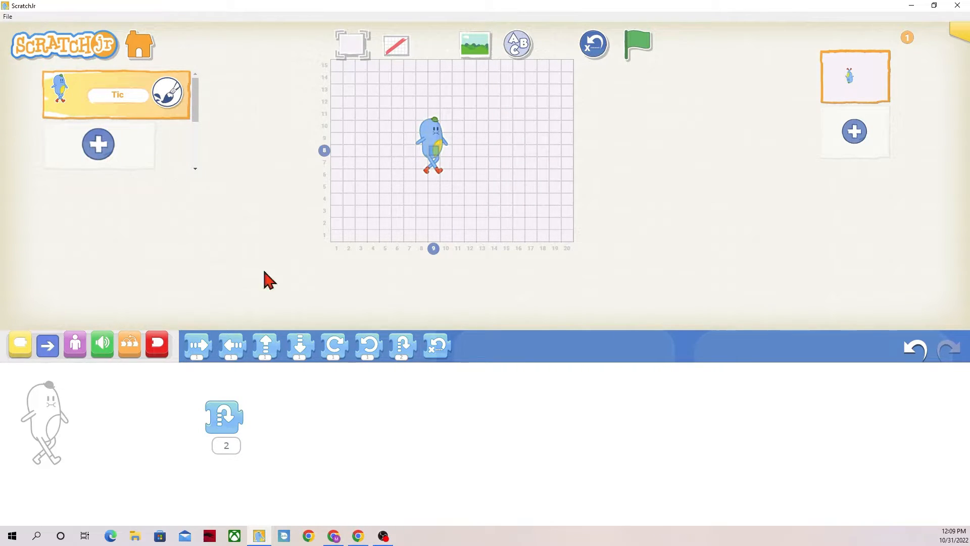
click(230, 425)
click(230, 425)
drag(230, 424, 318, 352)
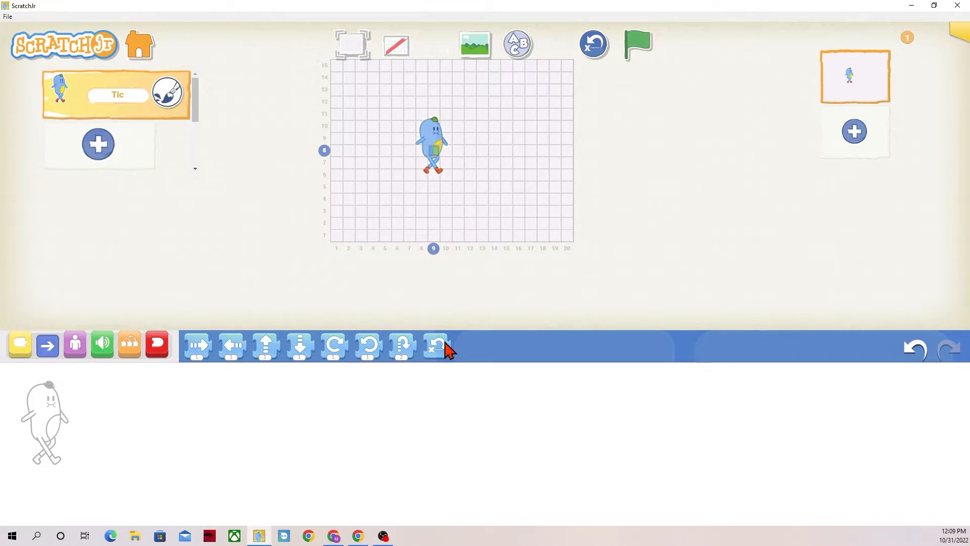
Step: Add a go-home block and a move-right block set to 6, and place Tic at column 4
mouse_move(437, 346)
mouse_down()
mouse_move(409, 425)
mouse_move(387, 423)
mouse_up()
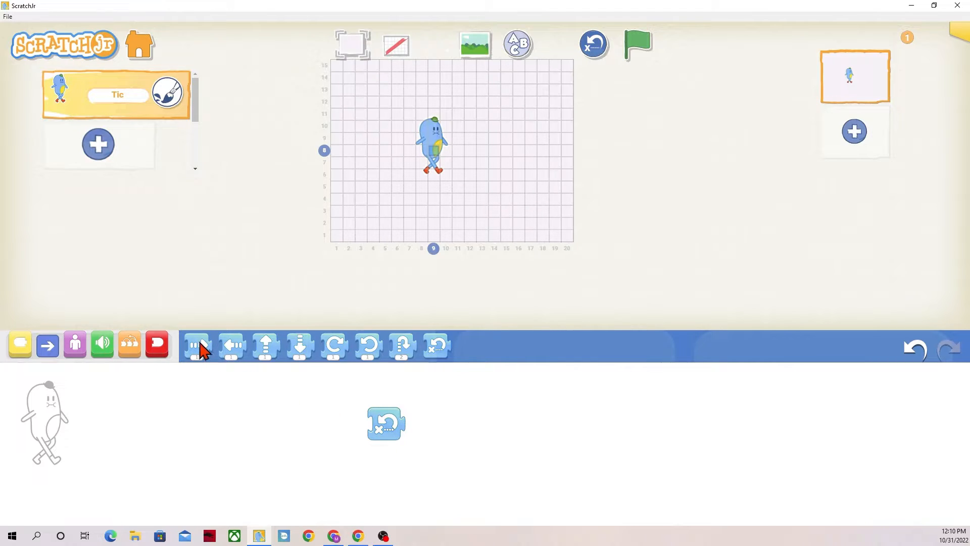
drag(199, 347, 188, 398)
click(190, 425)
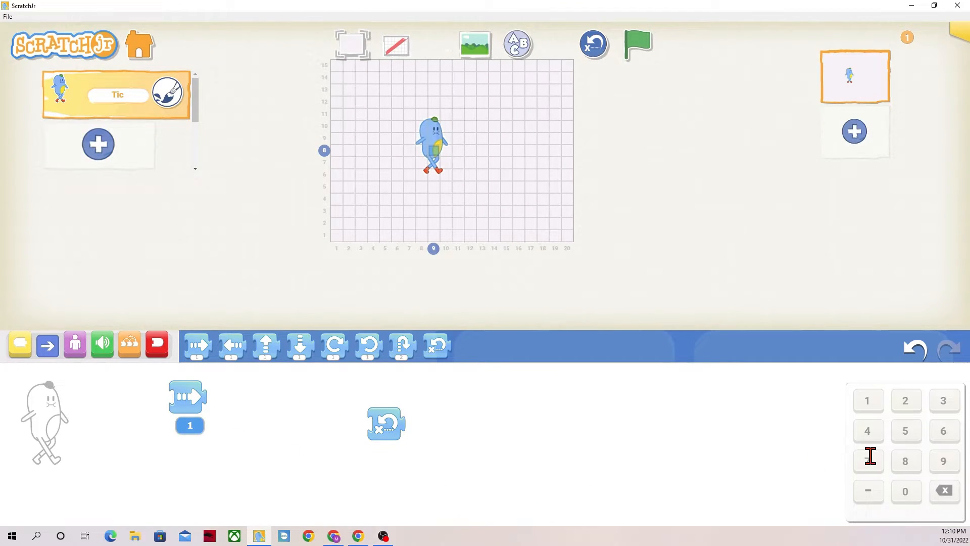
click(943, 431)
click(492, 429)
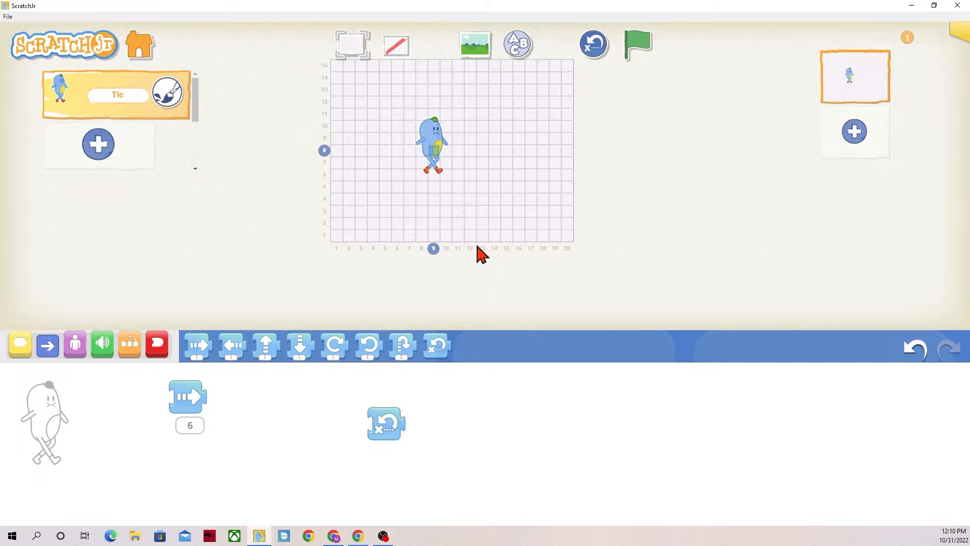
drag(430, 143, 363, 144)
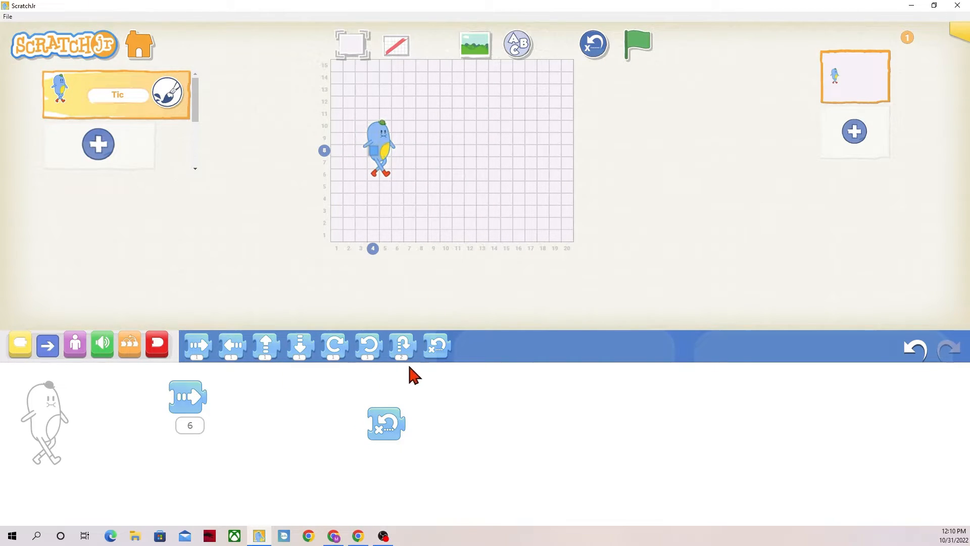
Step: Attach go-home after move-right, test, then replace go-home with a second move-right block
drag(388, 425, 225, 410)
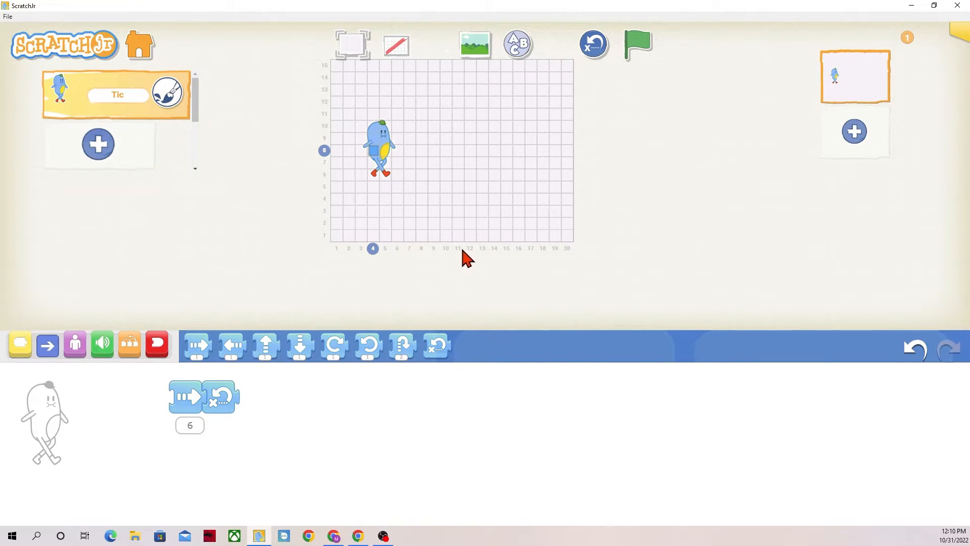
click(191, 404)
mouse_move(228, 408)
mouse_down()
mouse_move(243, 347)
mouse_move(212, 388)
mouse_move(222, 396)
mouse_up()
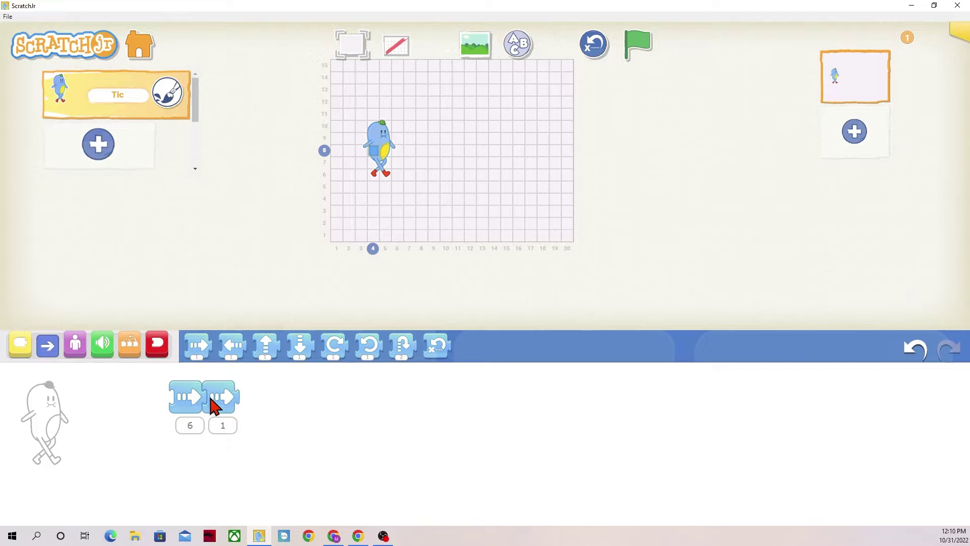
click(76, 346)
mouse_move(199, 345)
mouse_down()
mouse_move(257, 398)
mouse_move(227, 356)
mouse_up()
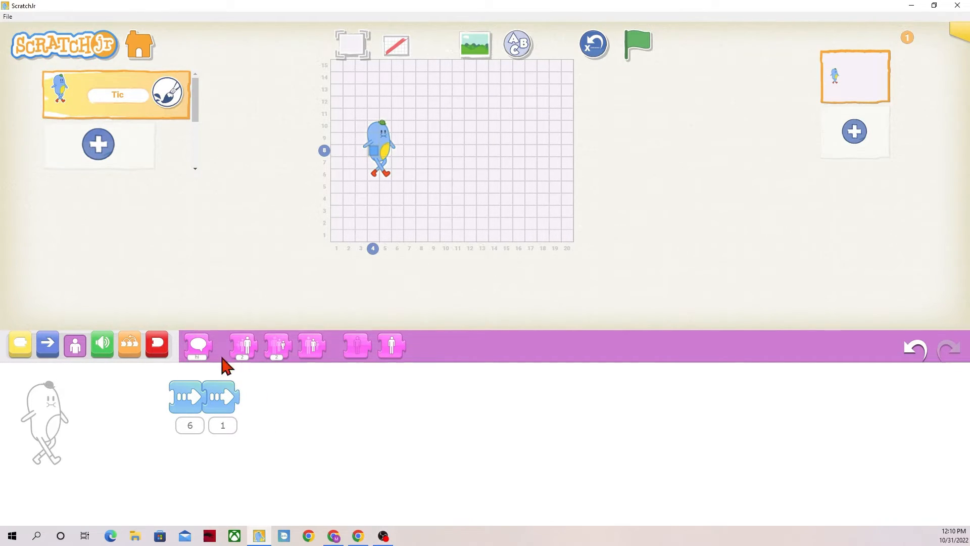
Step: Run Tic's script, then add a Pig character from the library and place it below Tic
click(191, 397)
click(47, 345)
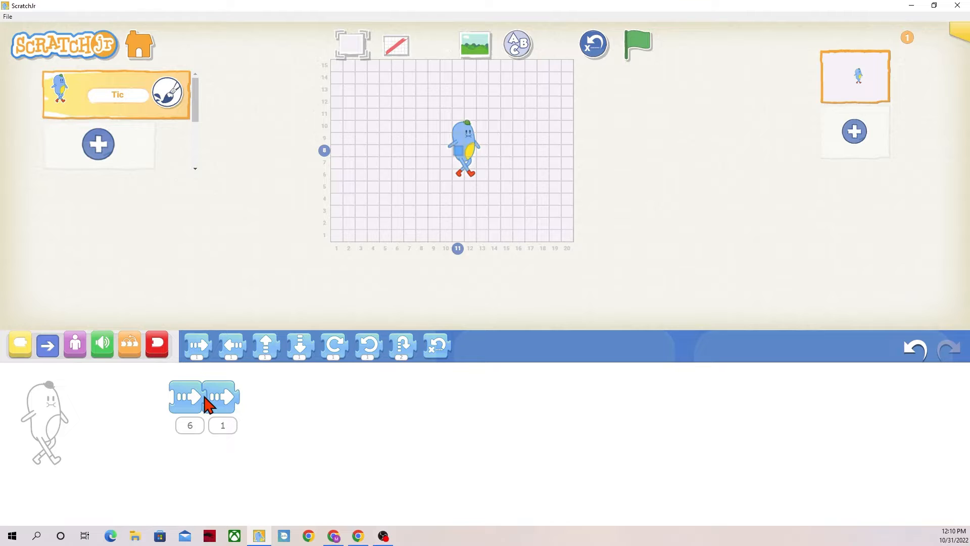
click(99, 145)
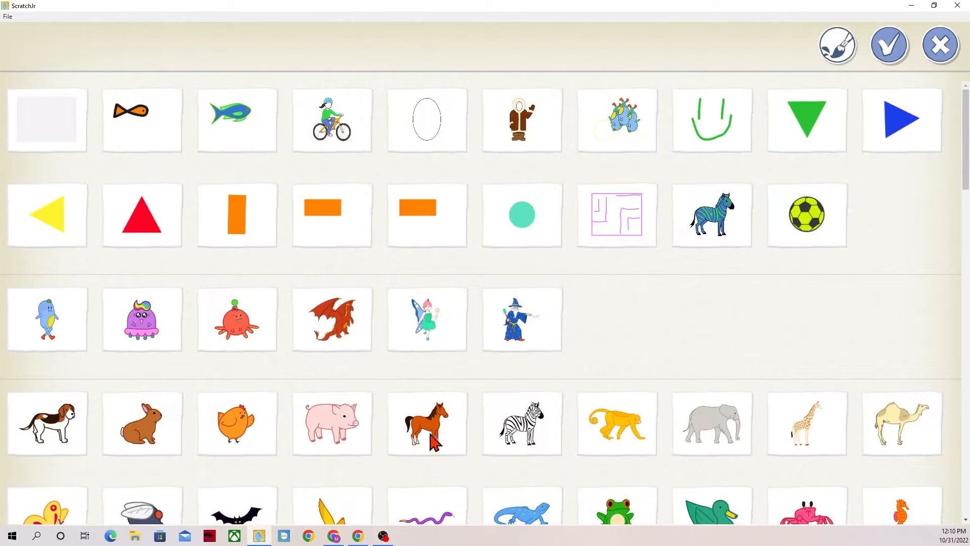
click(349, 425)
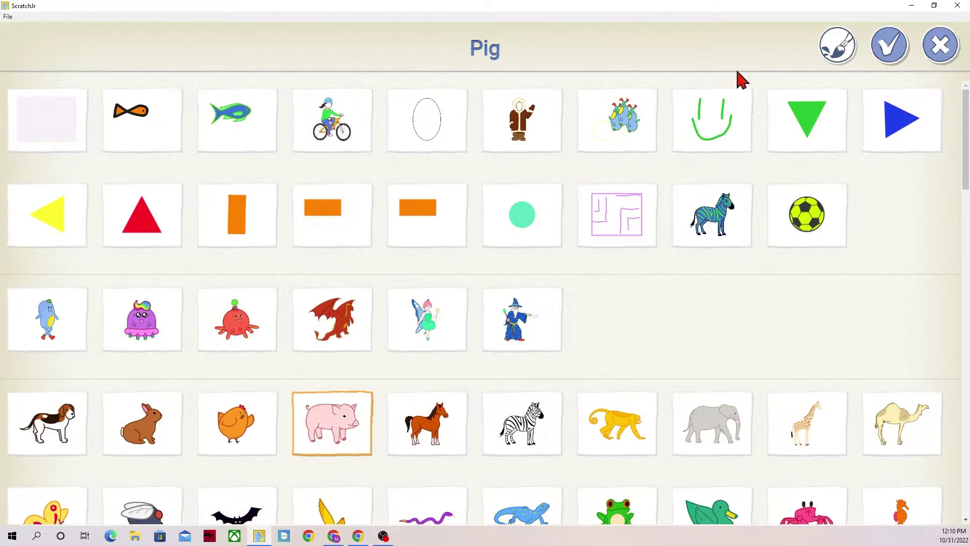
click(888, 47)
mouse_move(463, 152)
mouse_down()
mouse_move(425, 185)
mouse_move(469, 209)
mouse_up()
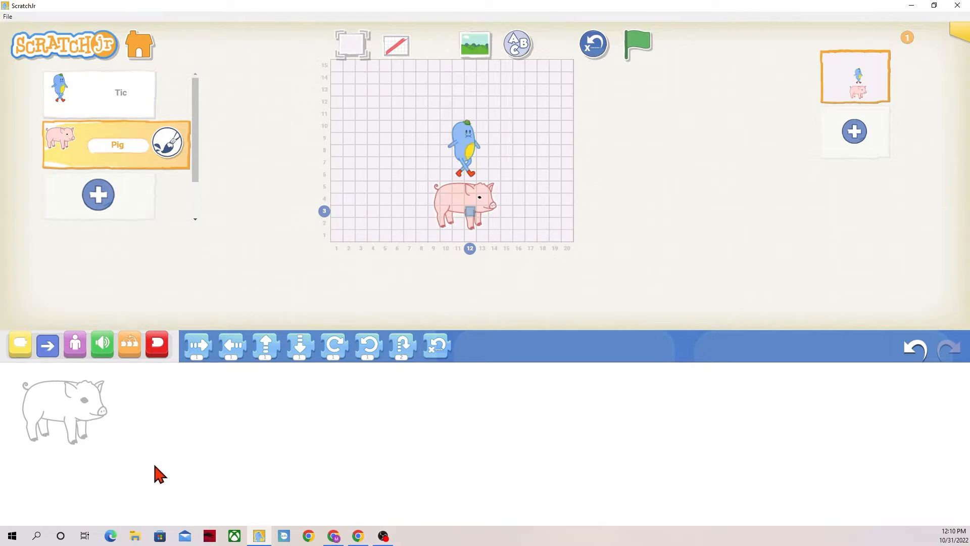
Step: Switch between the Pig's empty script and Tic's script, ending on Tic
click(63, 106)
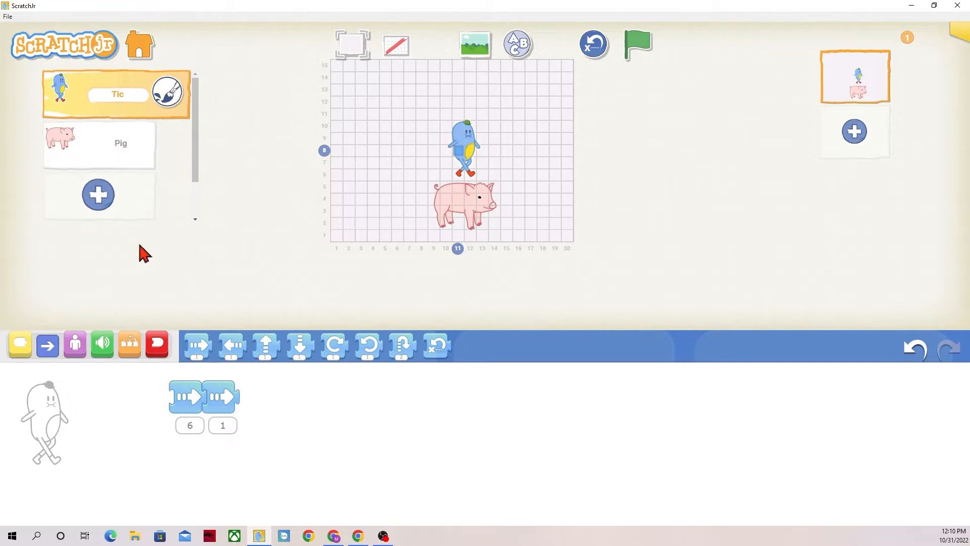
click(105, 159)
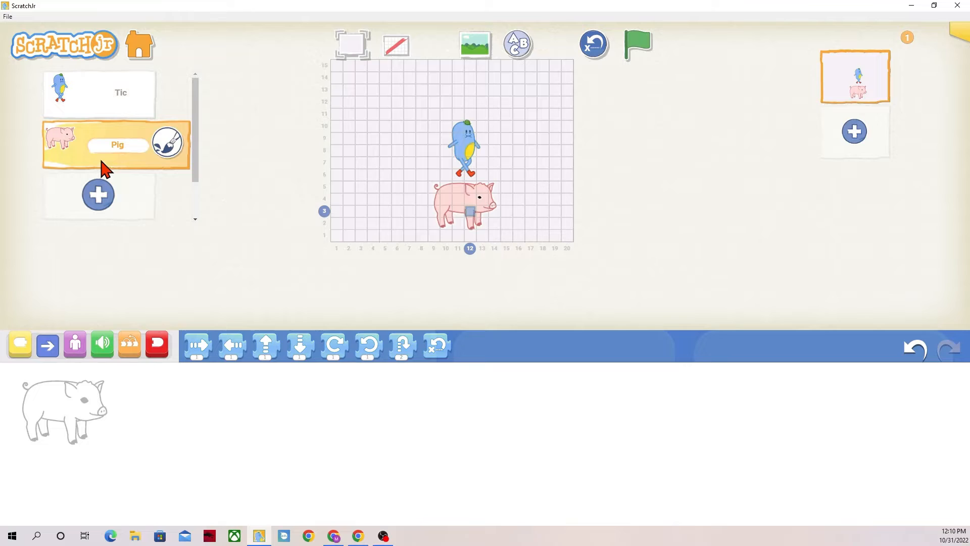
click(94, 105)
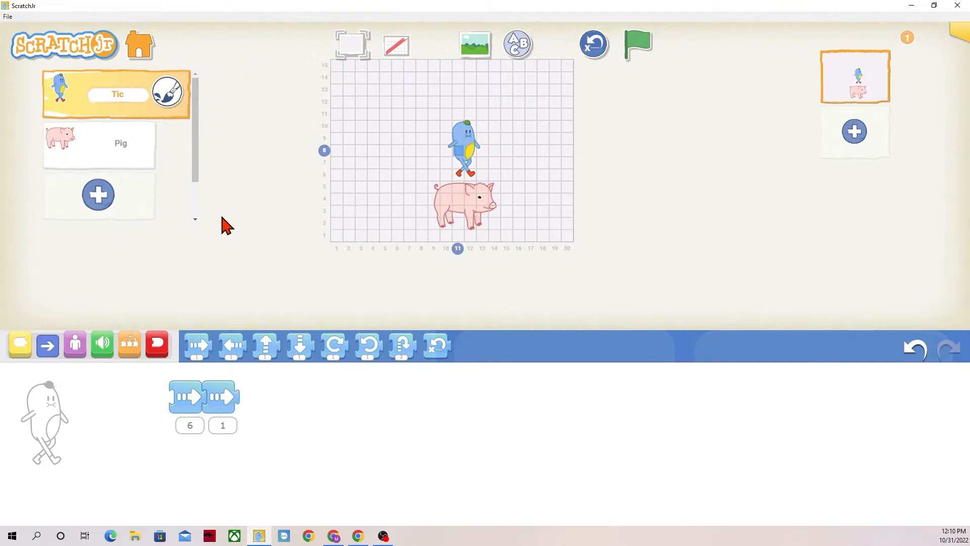
Step: Show the Triggering blocks so a green-flag start can be added to Tic's script
click(20, 347)
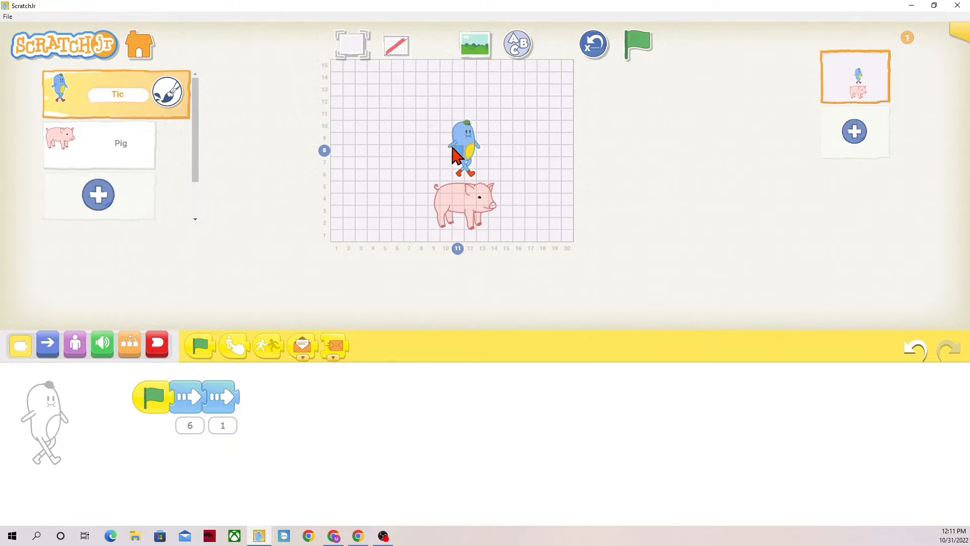
Step: Move Tic and the pig to the stage's left and start the pig's script with a green flag
drag(465, 151, 367, 152)
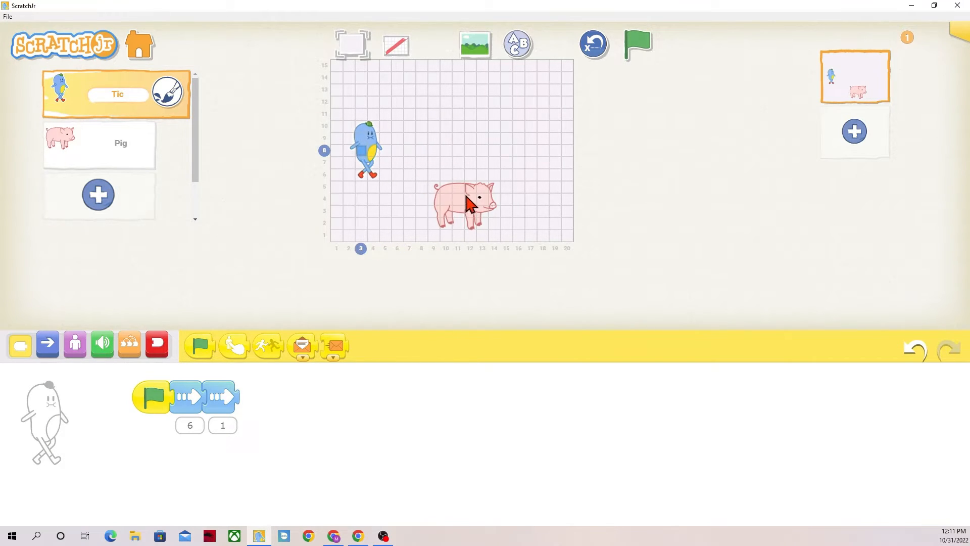
drag(469, 204, 379, 215)
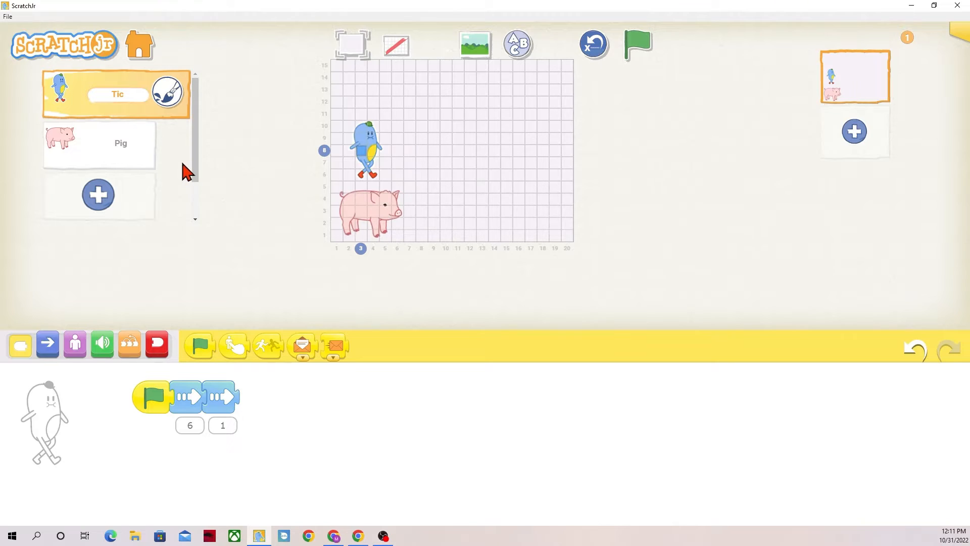
click(66, 137)
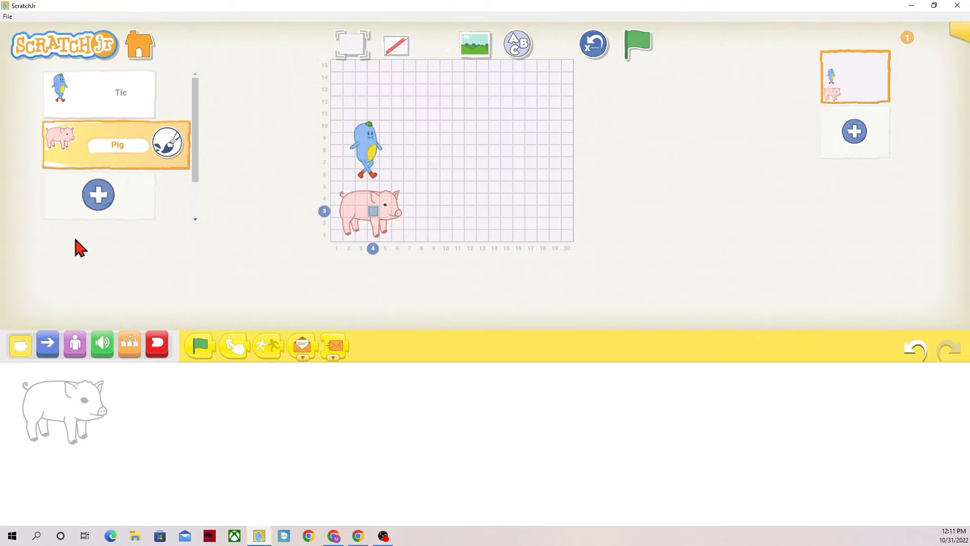
drag(200, 347, 165, 410)
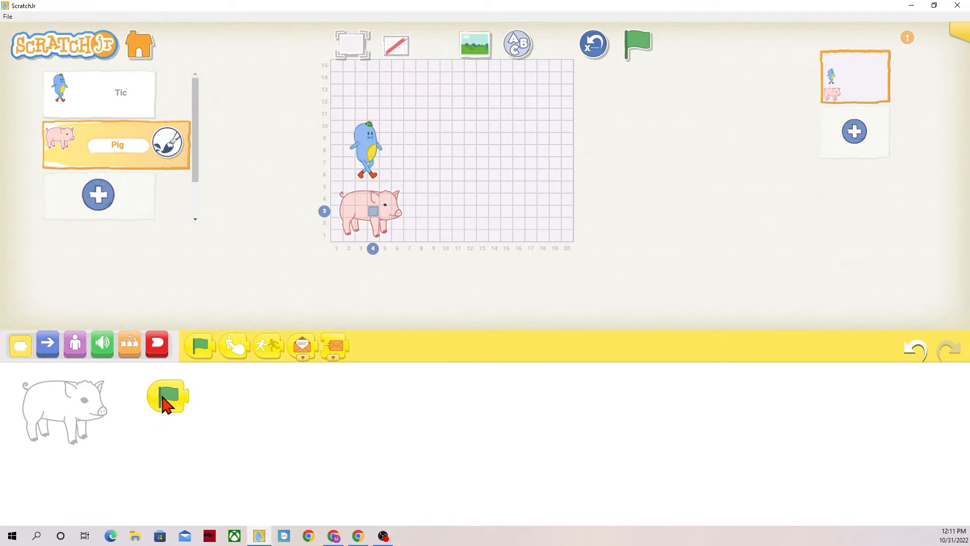
click(47, 346)
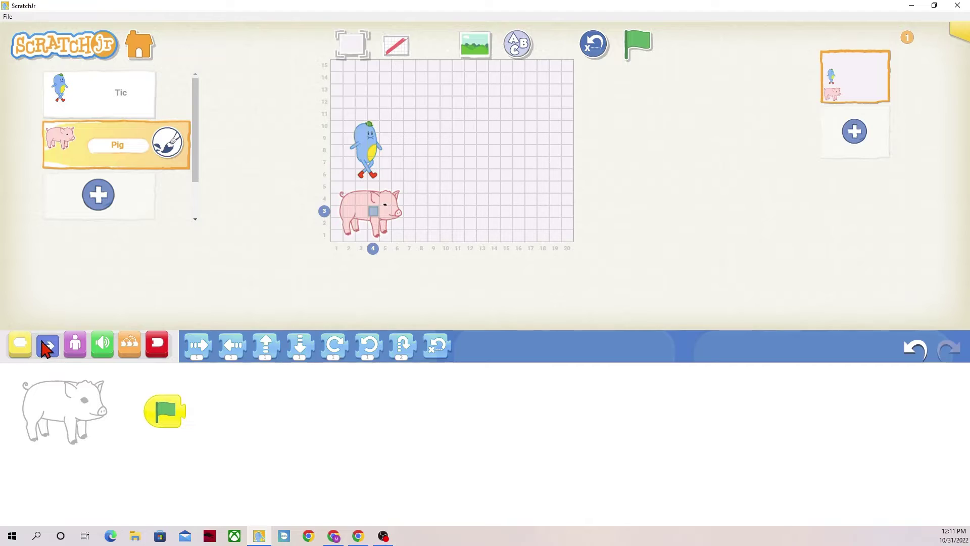
click(98, 92)
click(103, 159)
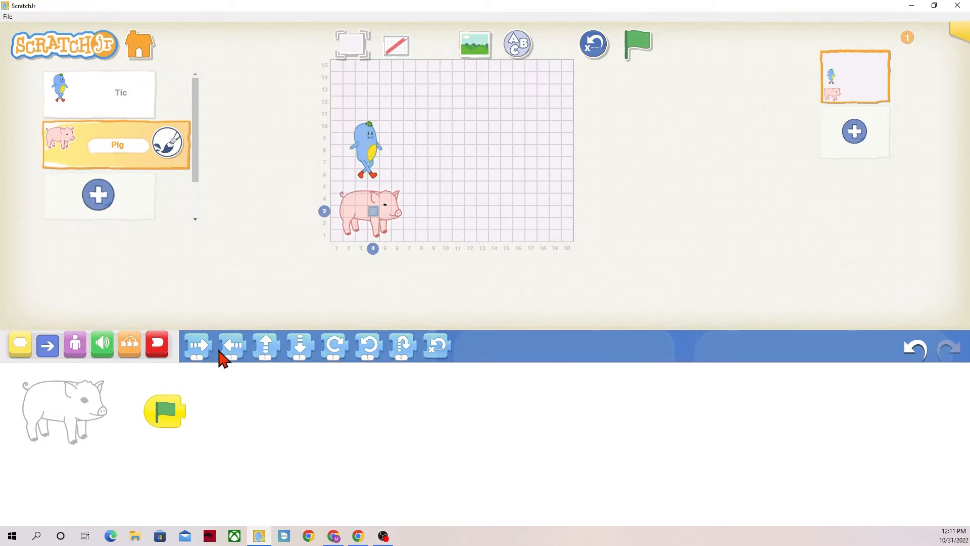
Step: Give the pig a move-right of 7 after its flag, run the green-flag scripts and reset
drag(198, 347, 199, 411)
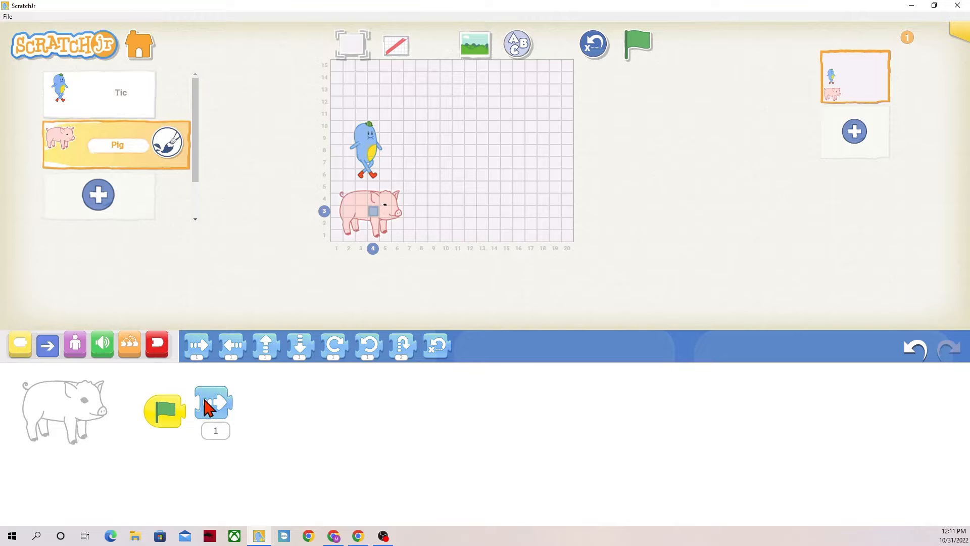
click(202, 440)
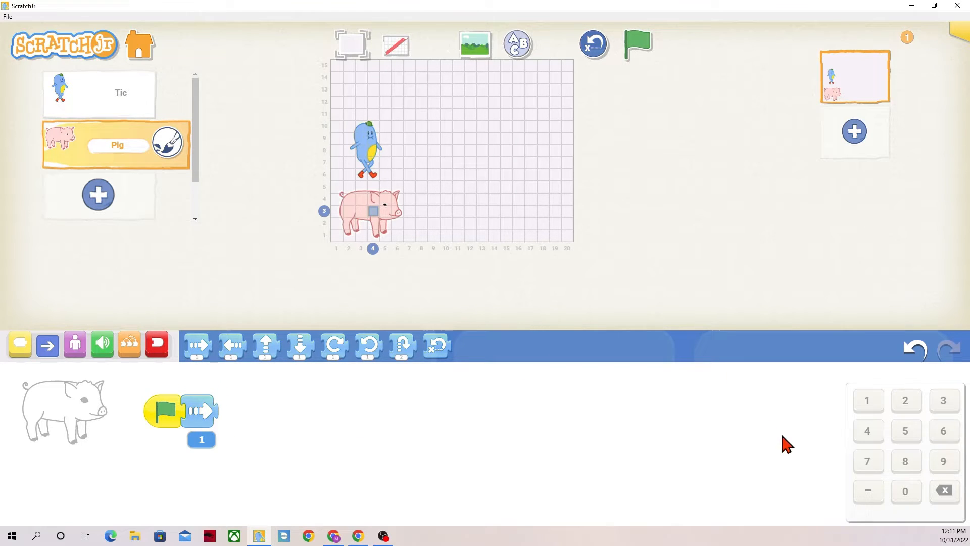
click(867, 461)
click(596, 424)
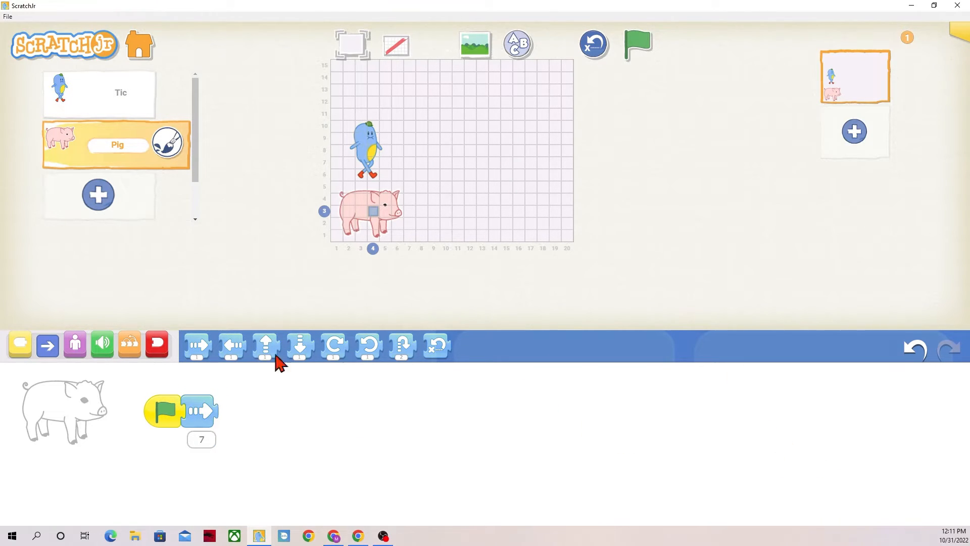
click(99, 91)
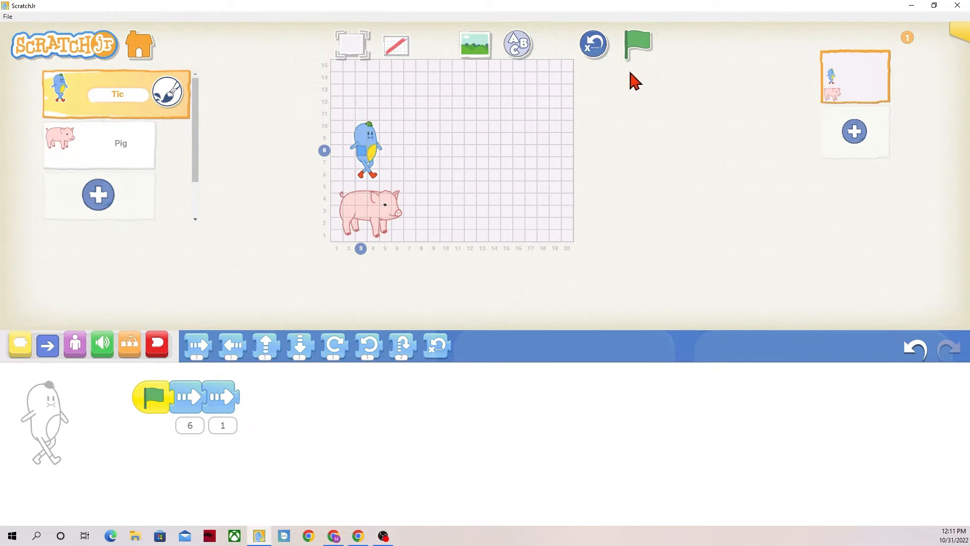
click(643, 45)
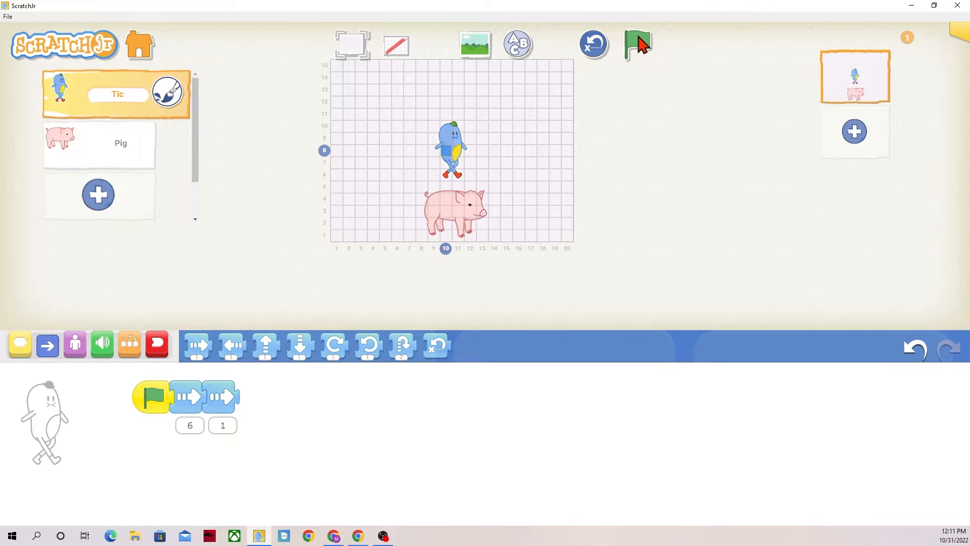
click(594, 45)
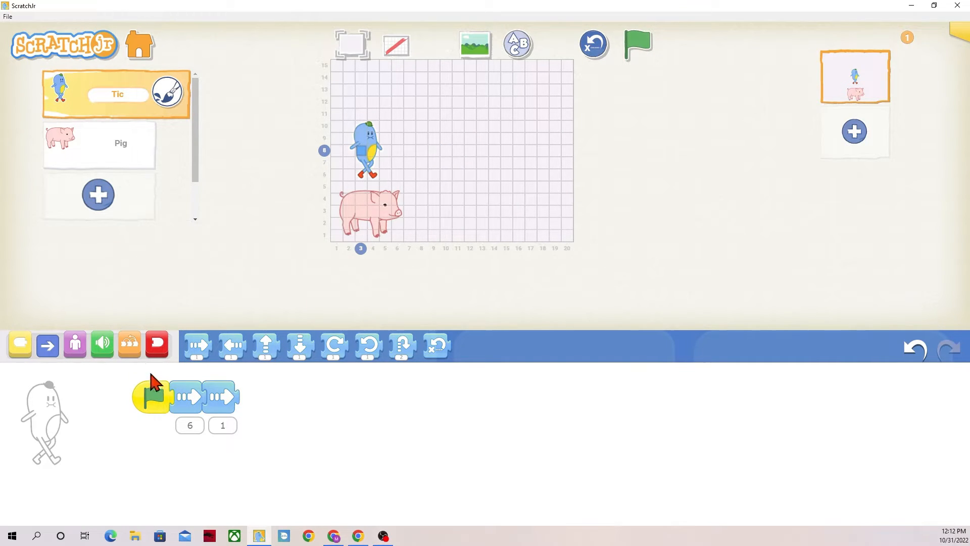
Step: Replace Tic's green-flag trigger with a start-on-tap trigger on its move blocks
drag(190, 402, 255, 398)
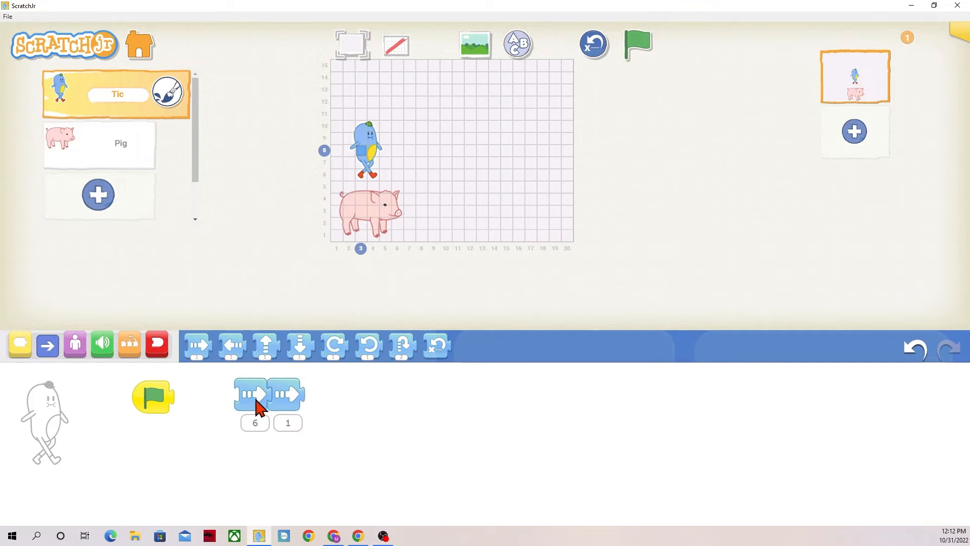
drag(155, 398, 186, 352)
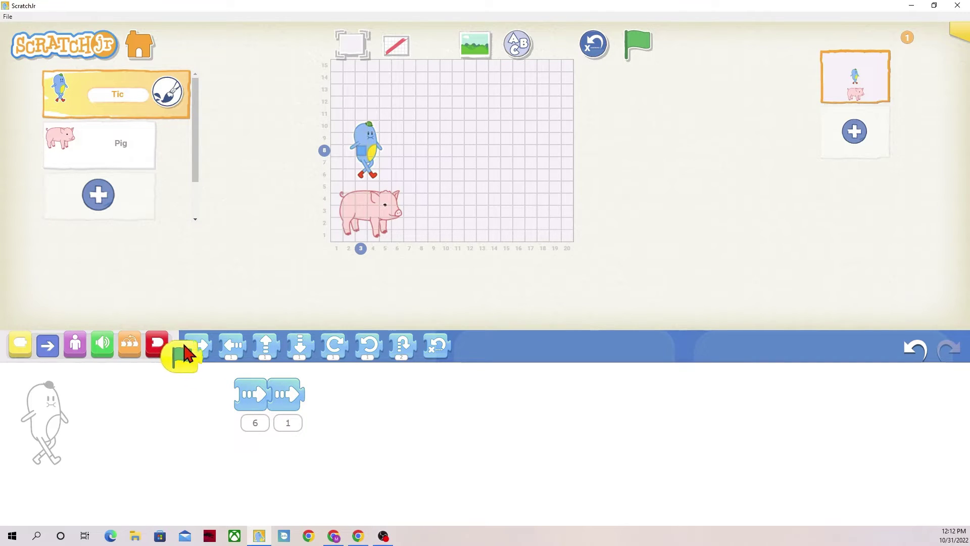
click(20, 346)
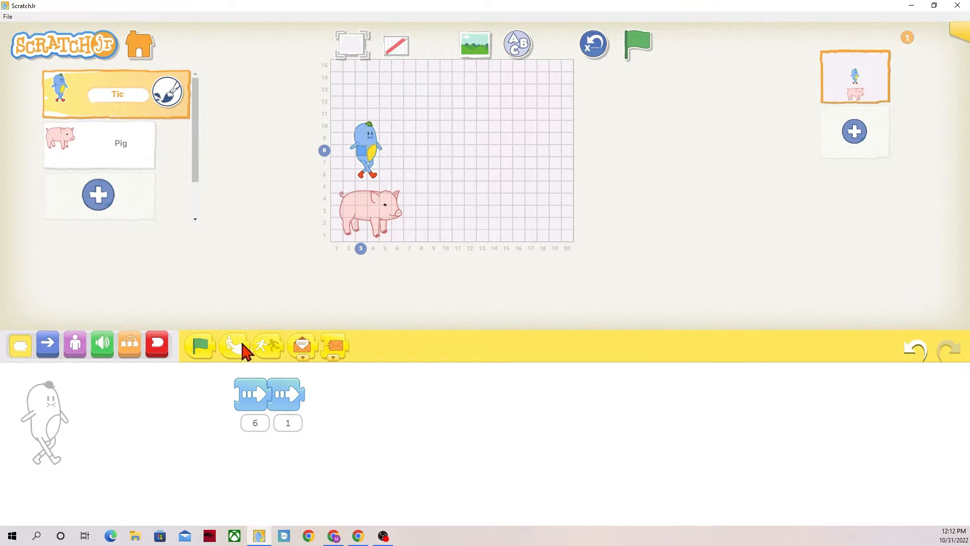
drag(230, 402, 212, 408)
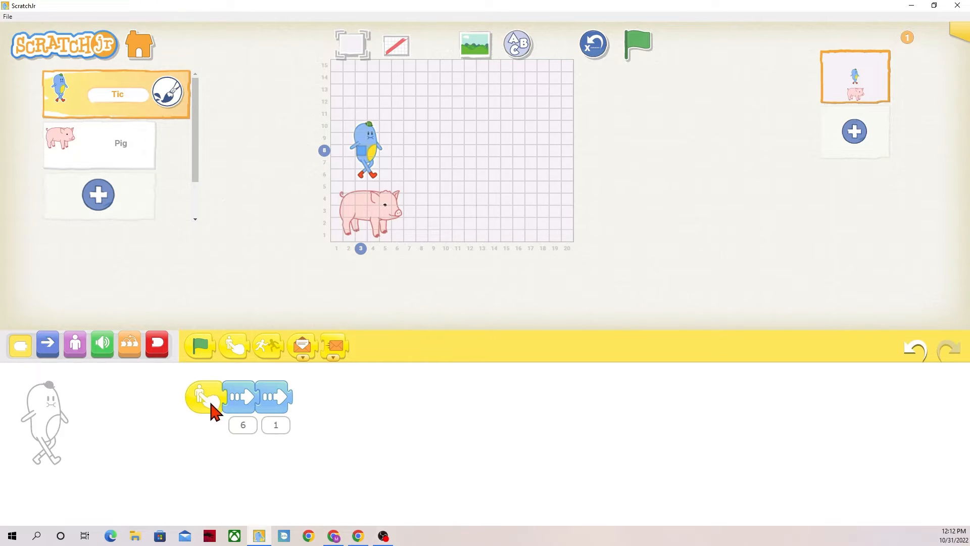
Step: Test by running the green flag and tapping Tic, resetting between runs
click(635, 48)
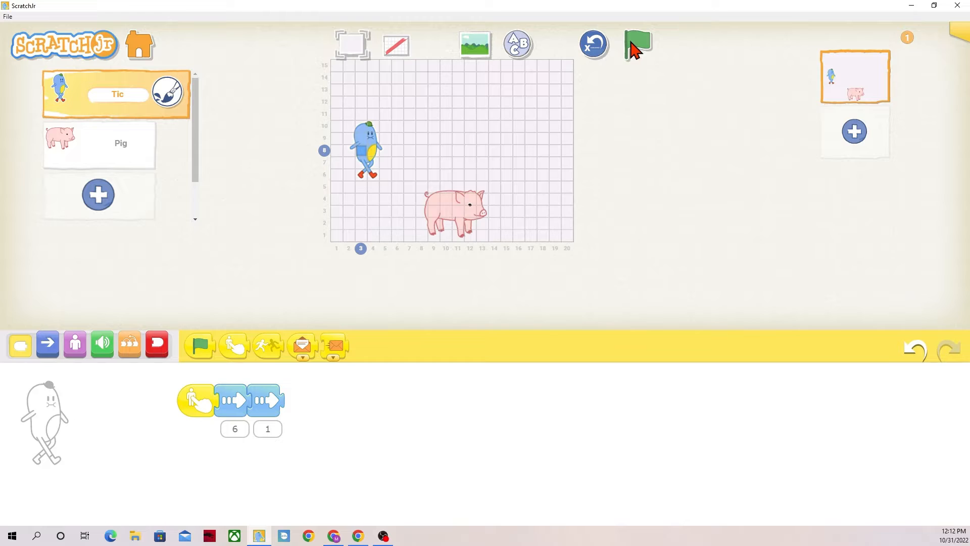
click(595, 44)
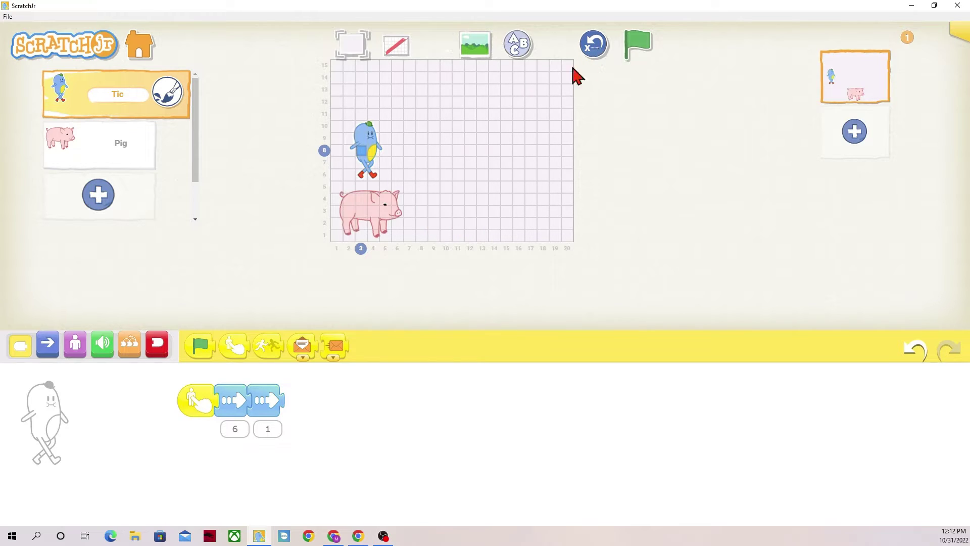
click(366, 139)
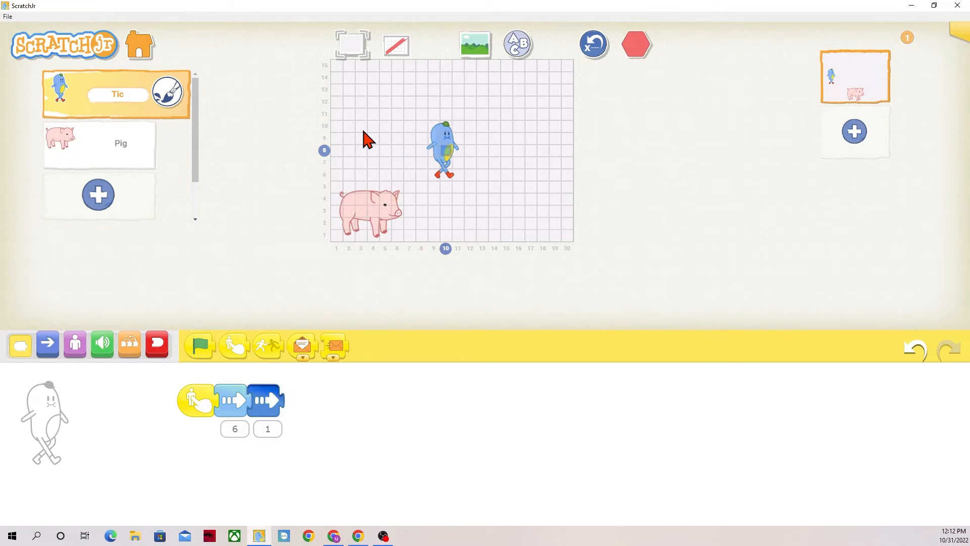
click(595, 44)
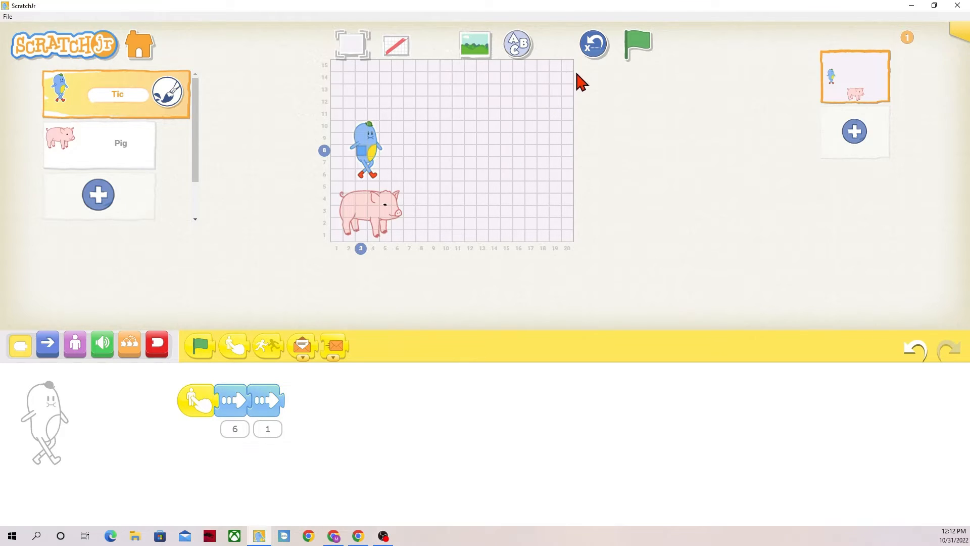
click(639, 45)
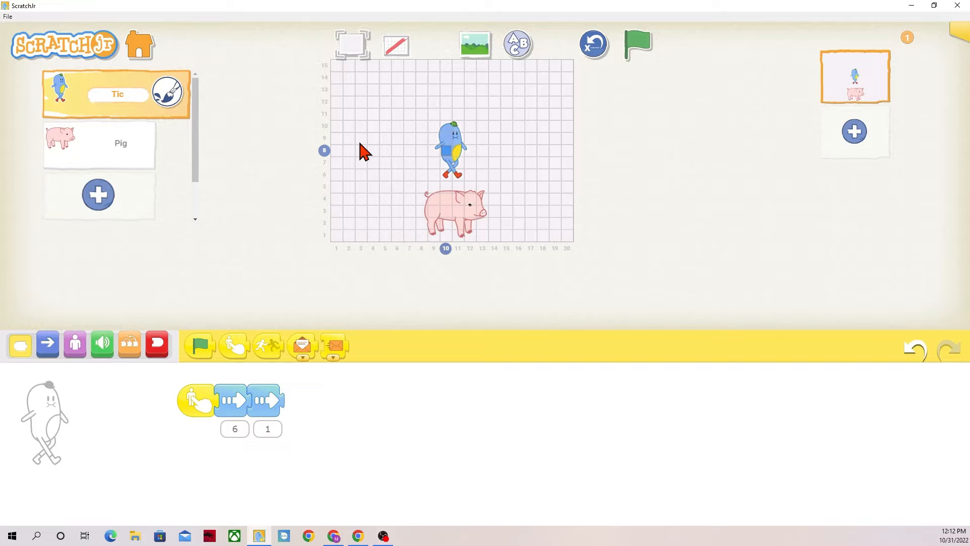
click(593, 44)
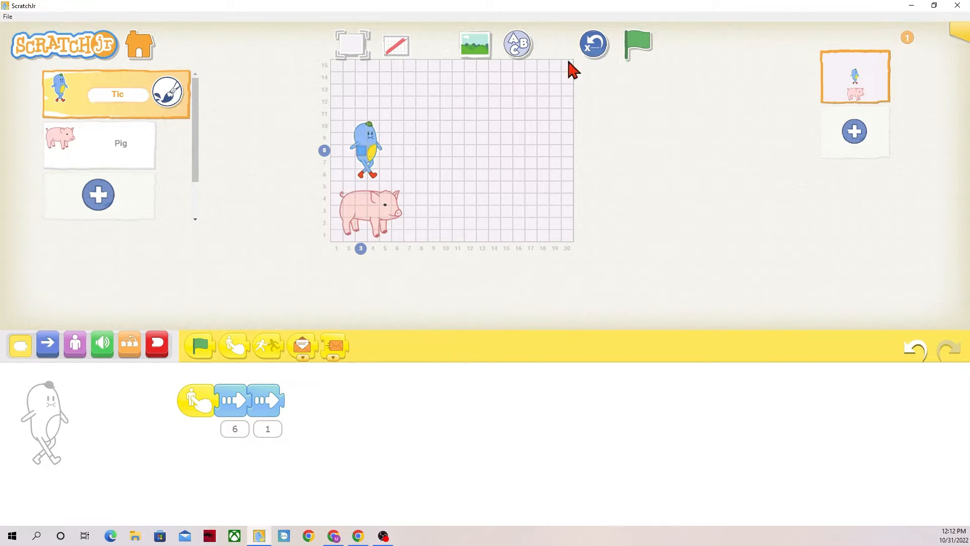
click(368, 152)
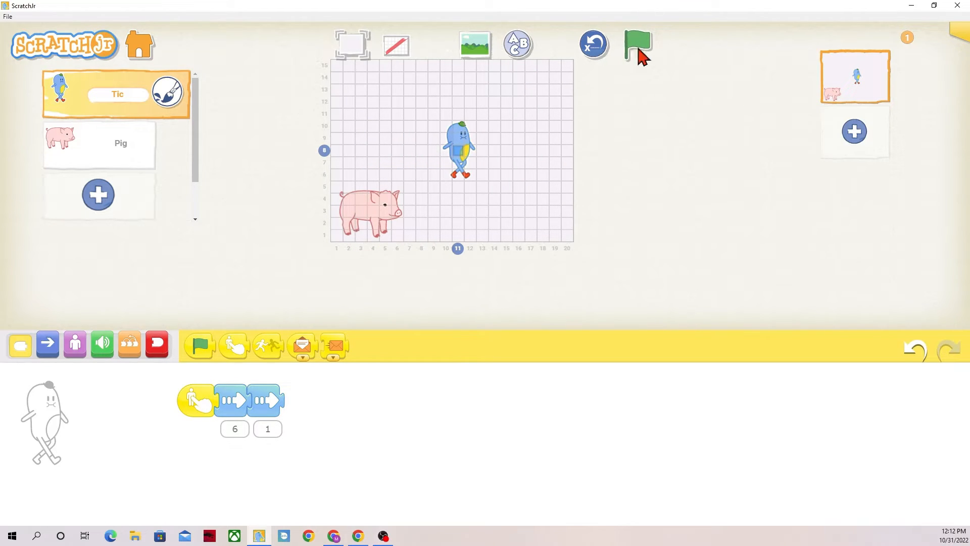
click(594, 44)
click(637, 44)
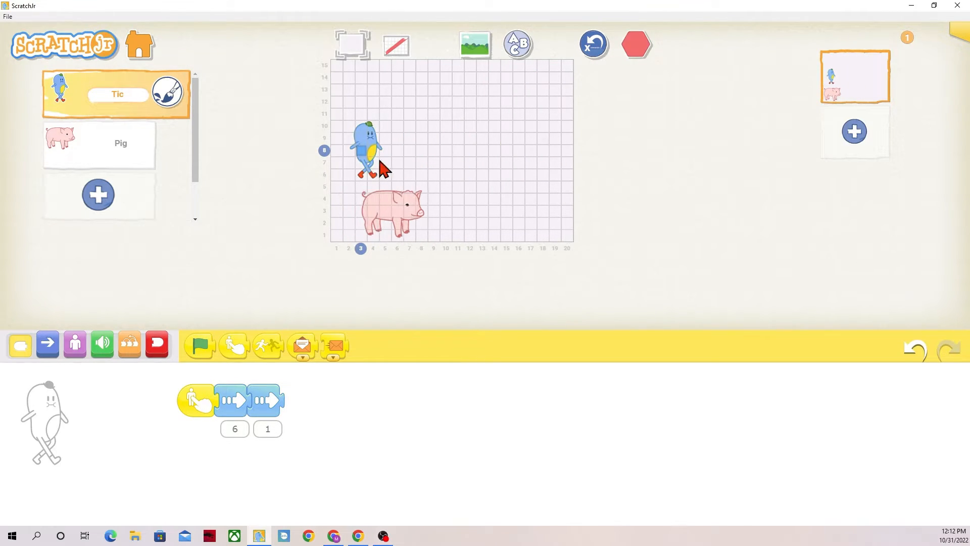
click(366, 155)
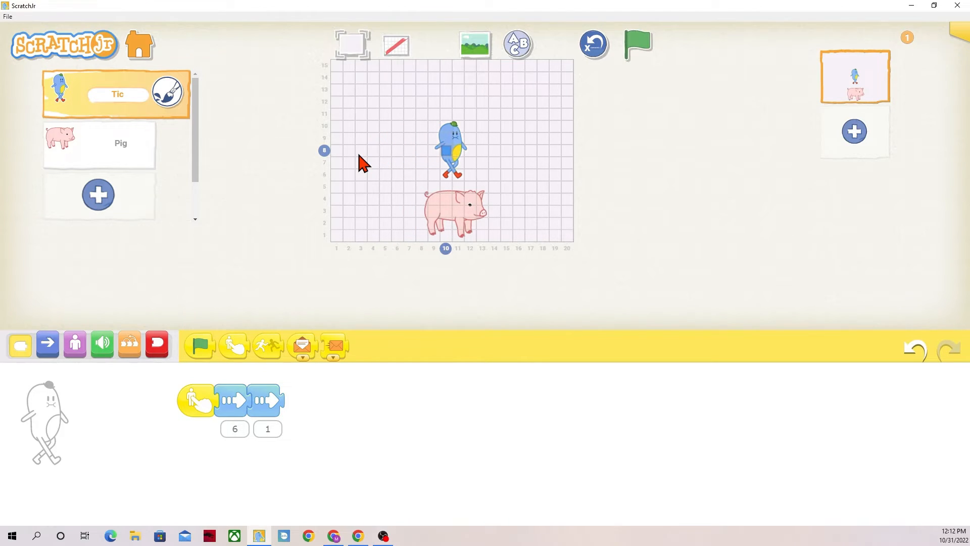
Step: Start Tic's move-right 6 and 1 on a bump trigger and move the pig beside Tic's right
drag(237, 399, 296, 410)
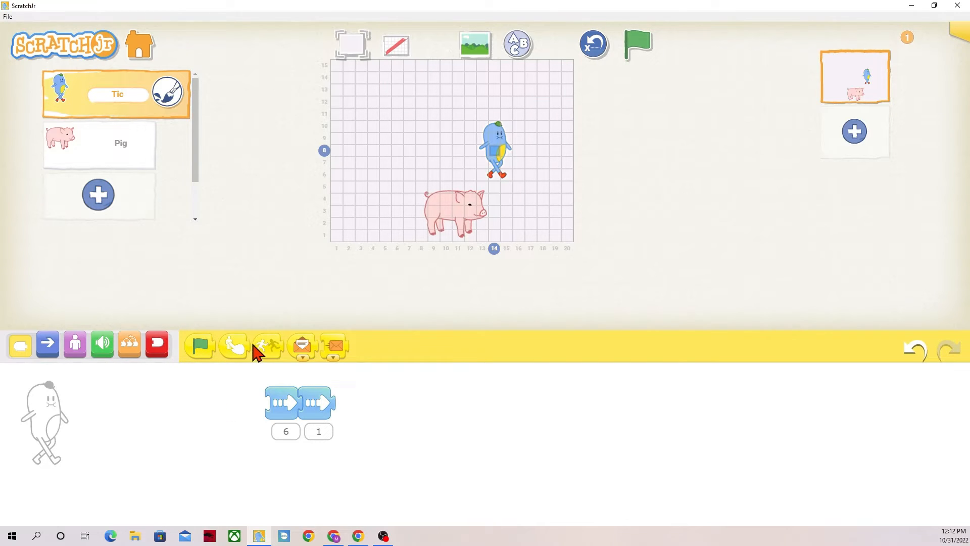
drag(268, 347, 162, 403)
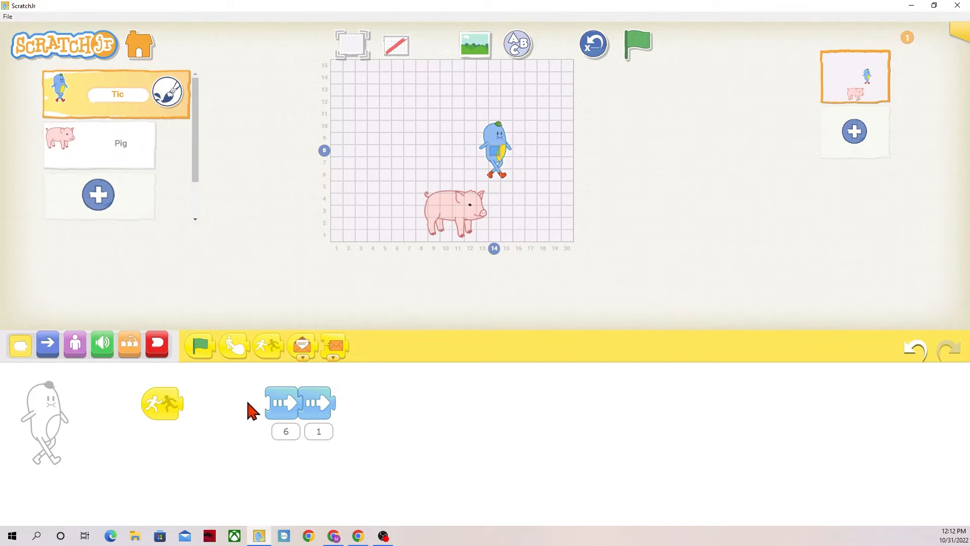
drag(282, 403, 196, 403)
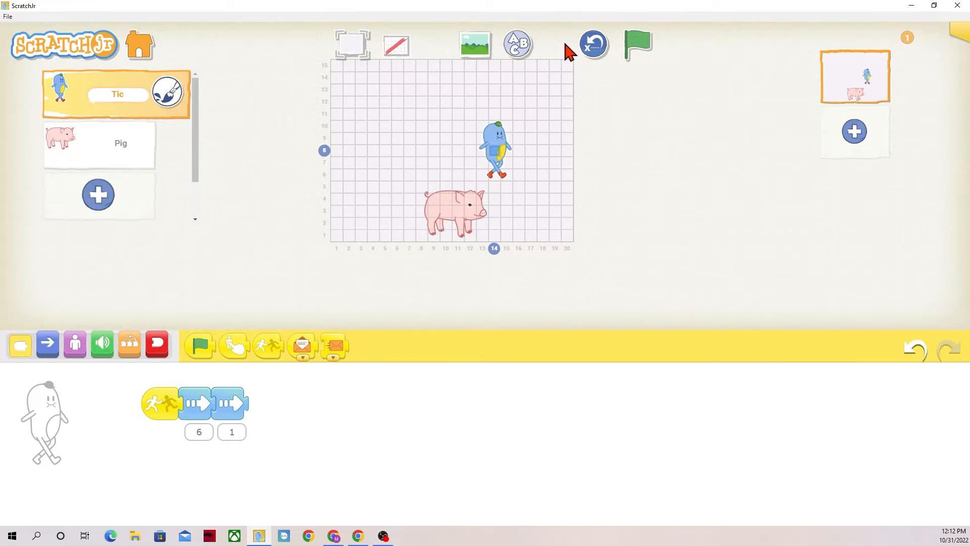
click(594, 46)
drag(390, 143, 412, 140)
drag(382, 213, 514, 152)
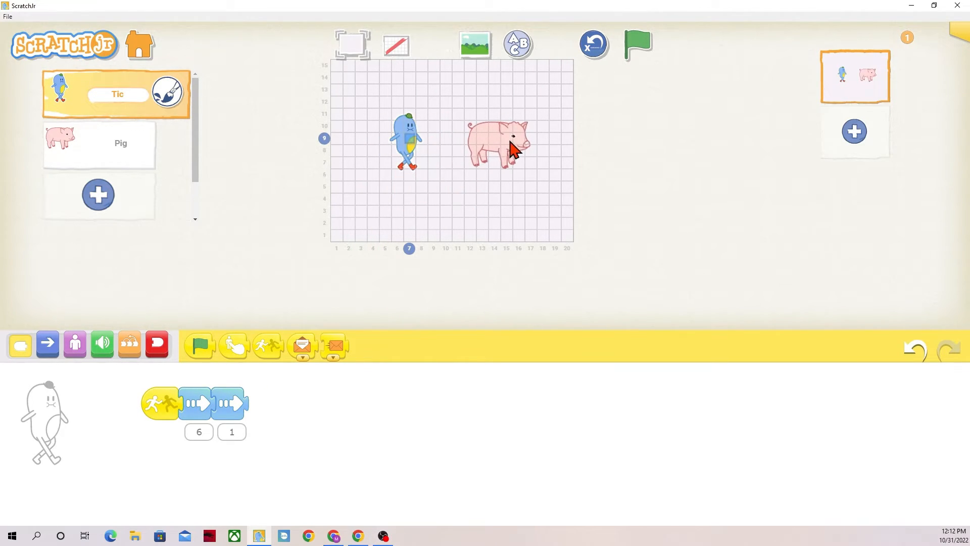
Step: Replace the pig's move-right with a move-left of 7 after its green flag
click(99, 152)
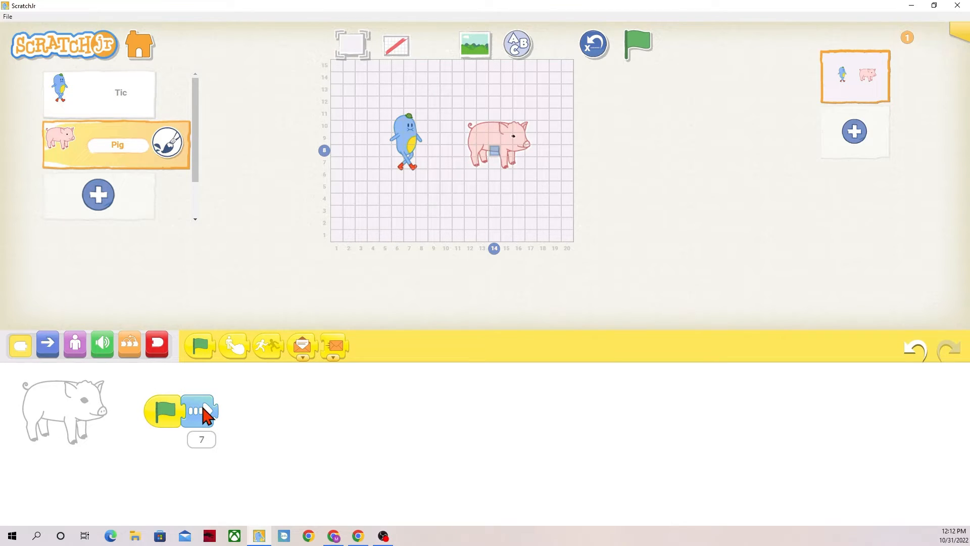
click(47, 345)
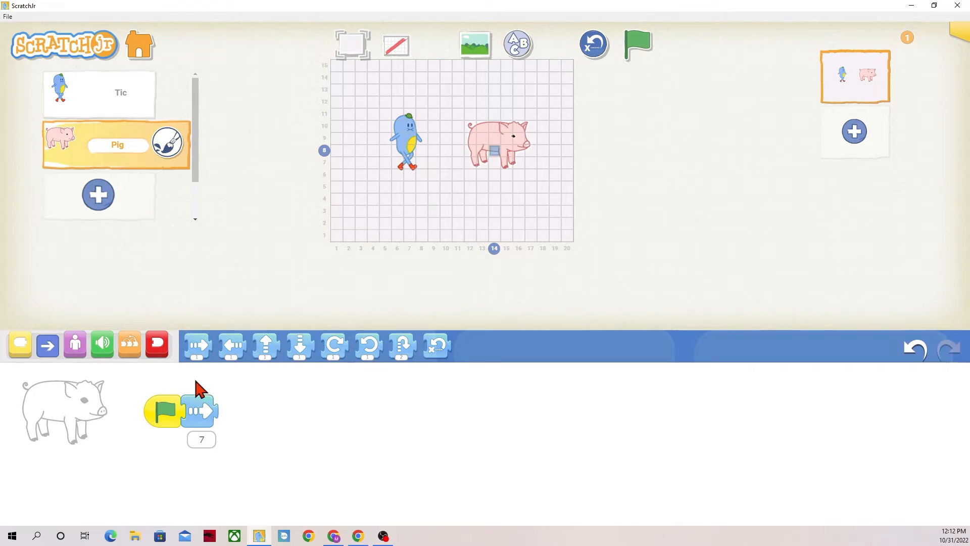
drag(235, 344, 183, 417)
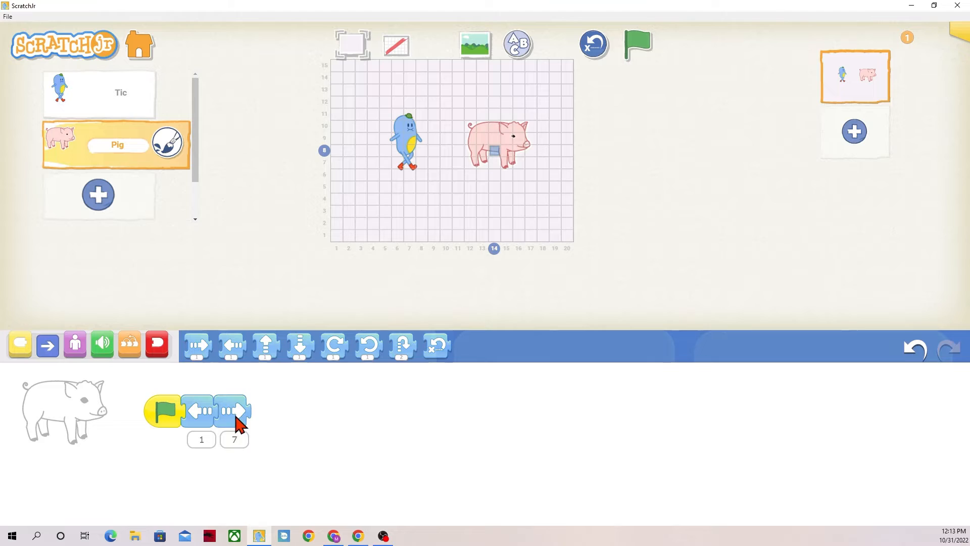
drag(238, 413, 261, 334)
click(202, 440)
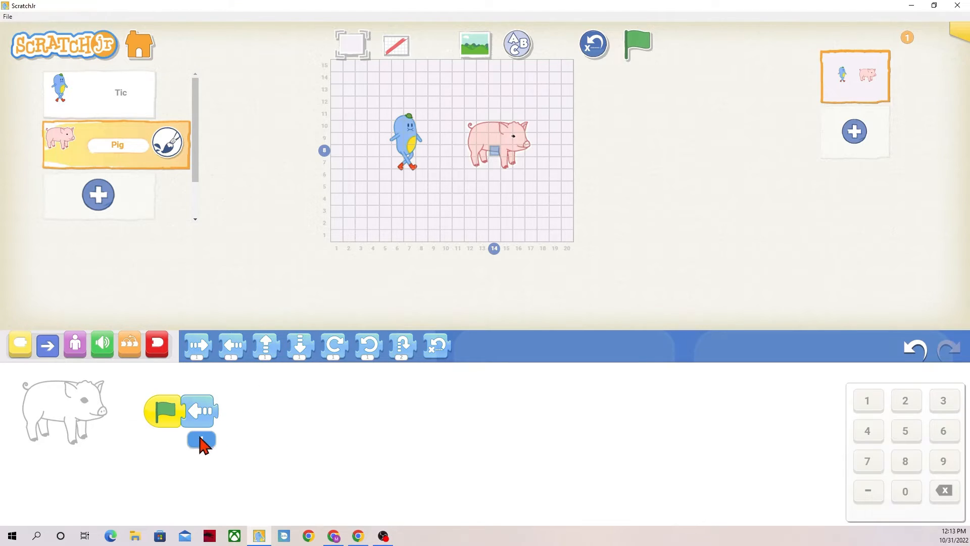
text(7)
click(624, 468)
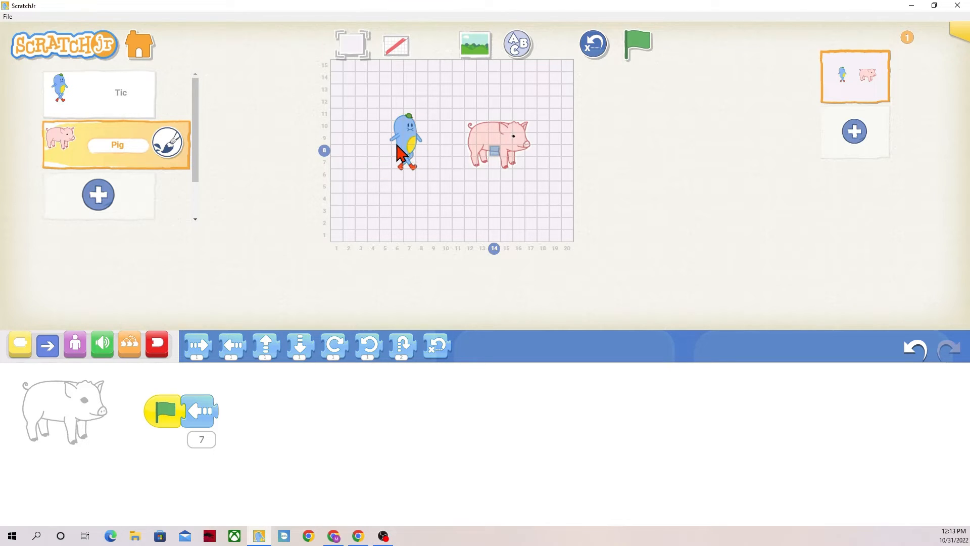
Step: Switch to Tic and run the green flag so the pig bumps Tic
click(106, 99)
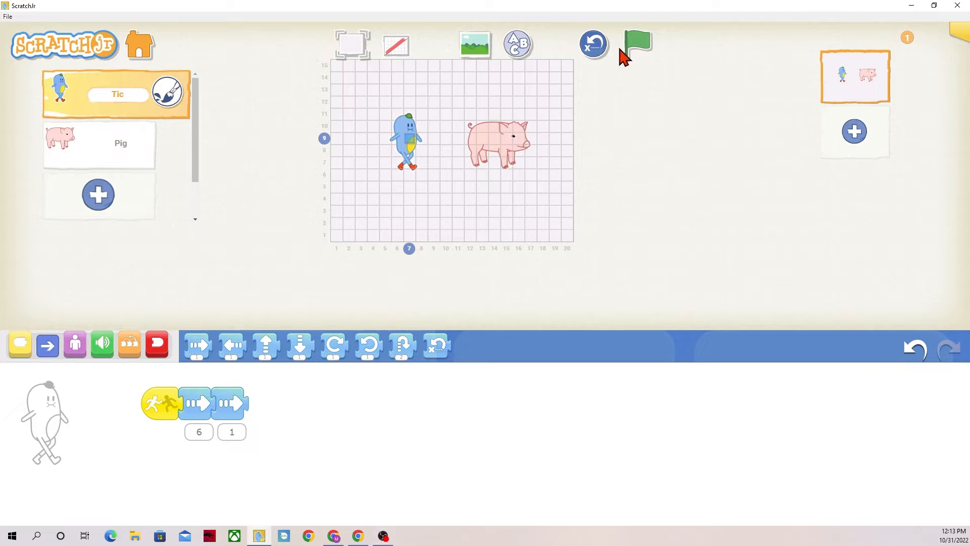
click(639, 44)
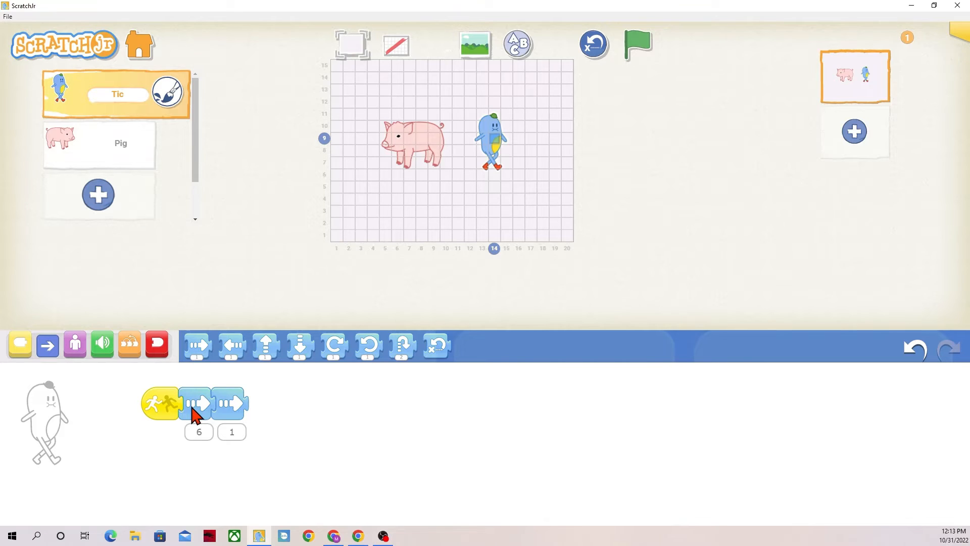
Step: Delete the Pig character, reset the stage and move Tic to column 10
click(82, 153)
click(54, 134)
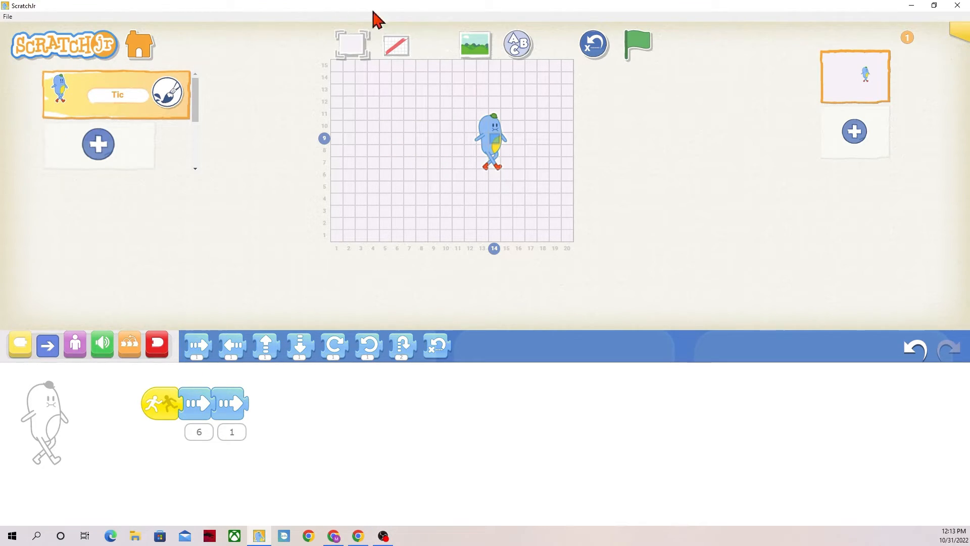
click(593, 48)
drag(414, 135, 450, 144)
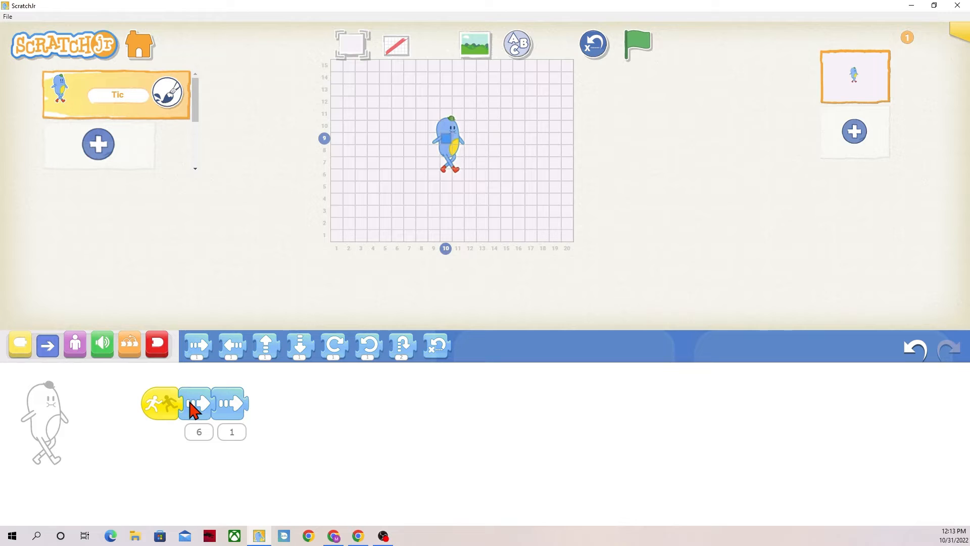
Step: Remove Tic's two move-right blocks and the bump trigger from its script
drag(190, 409, 220, 353)
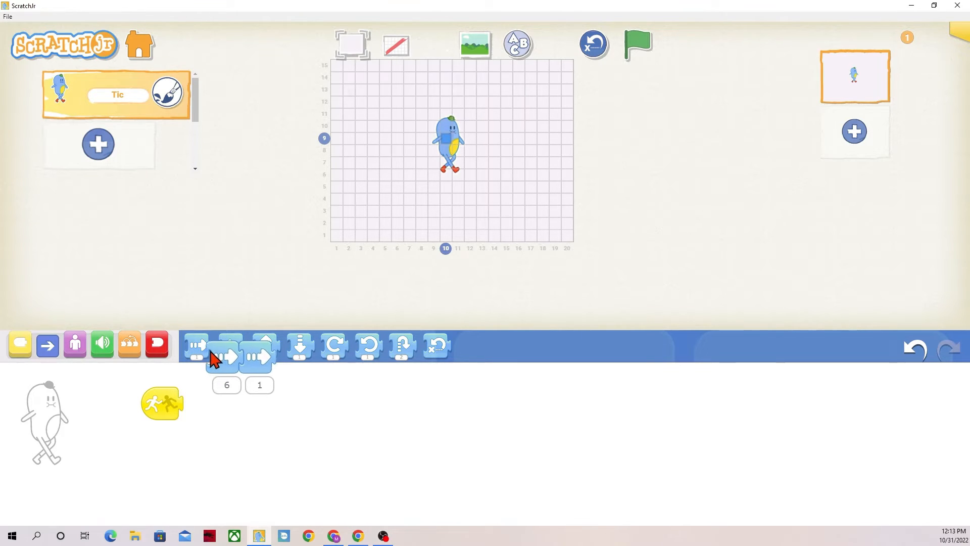
drag(169, 410, 209, 358)
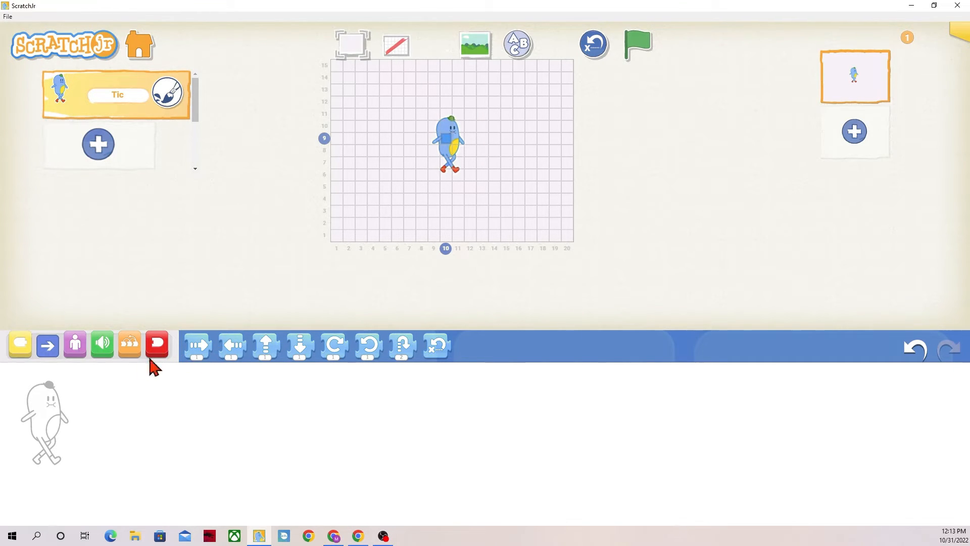
Step: Attach a move-right block after the green flag and place Tic at column 3
click(21, 346)
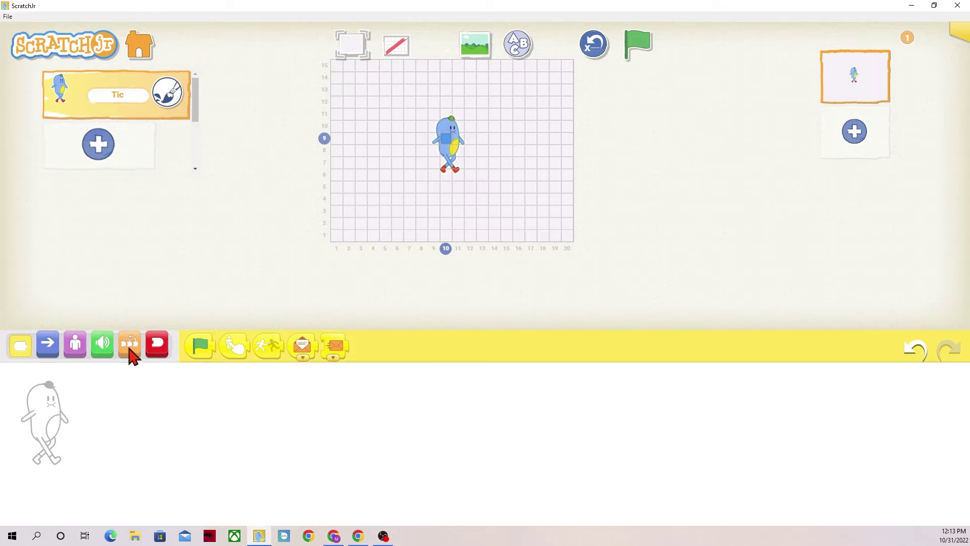
click(48, 348)
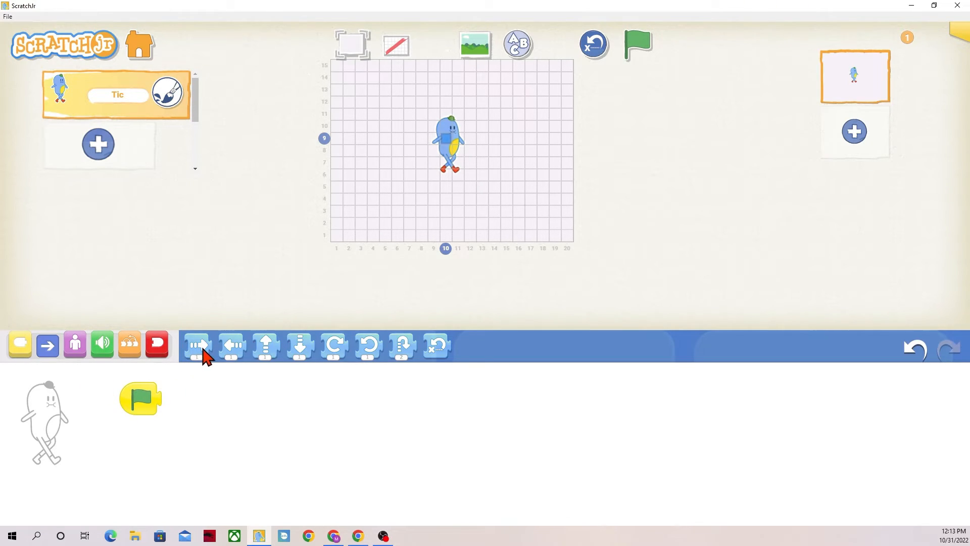
drag(197, 347, 180, 409)
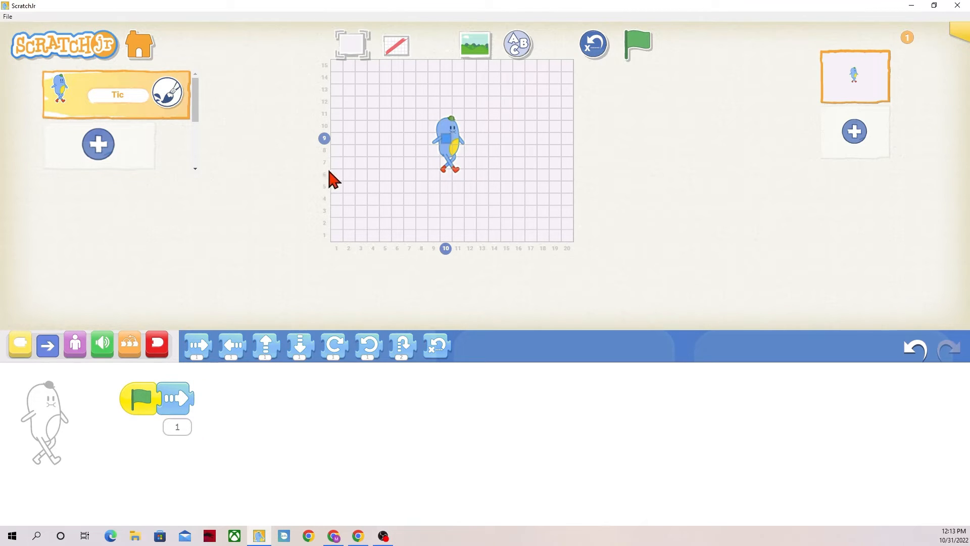
drag(453, 160, 372, 162)
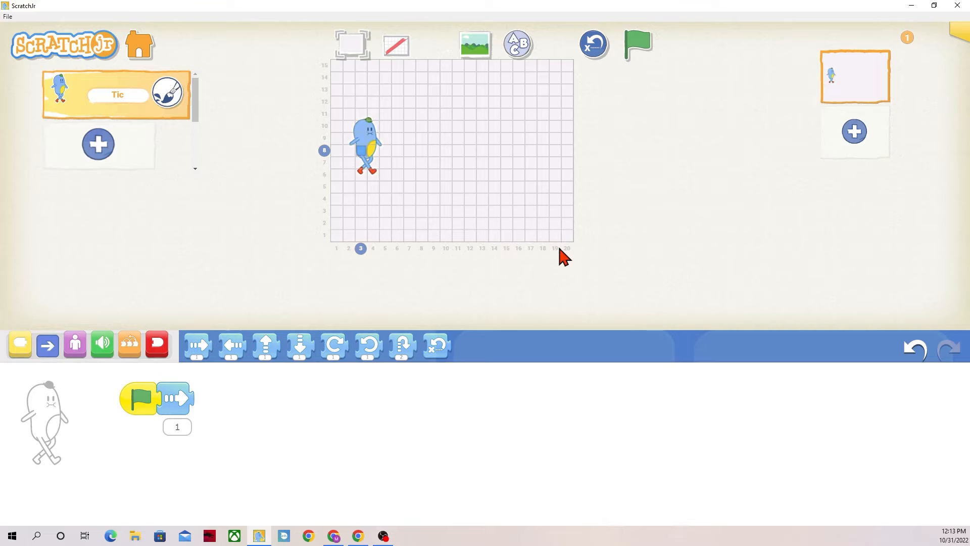
Step: Set the move-right distance to 17 and end the script with an End block
click(177, 427)
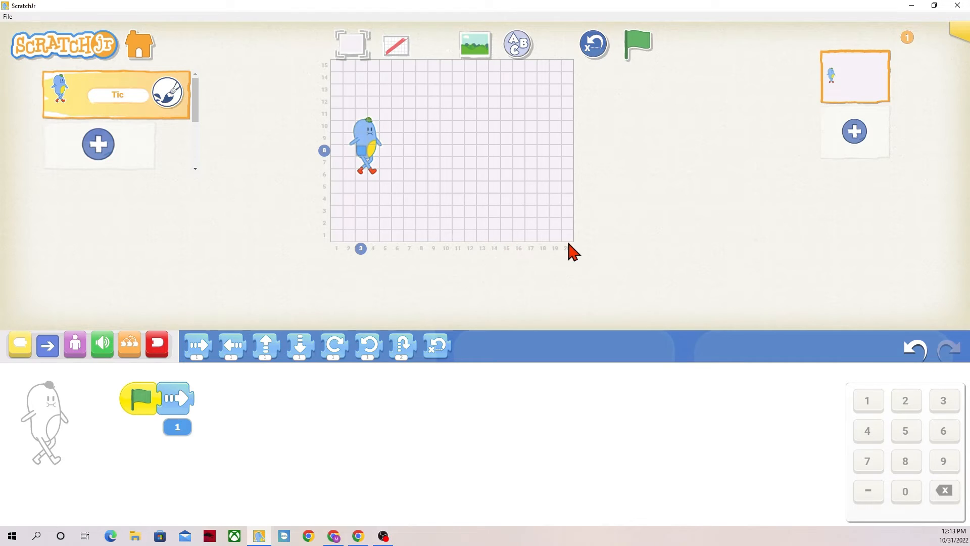
click(868, 400)
click(867, 461)
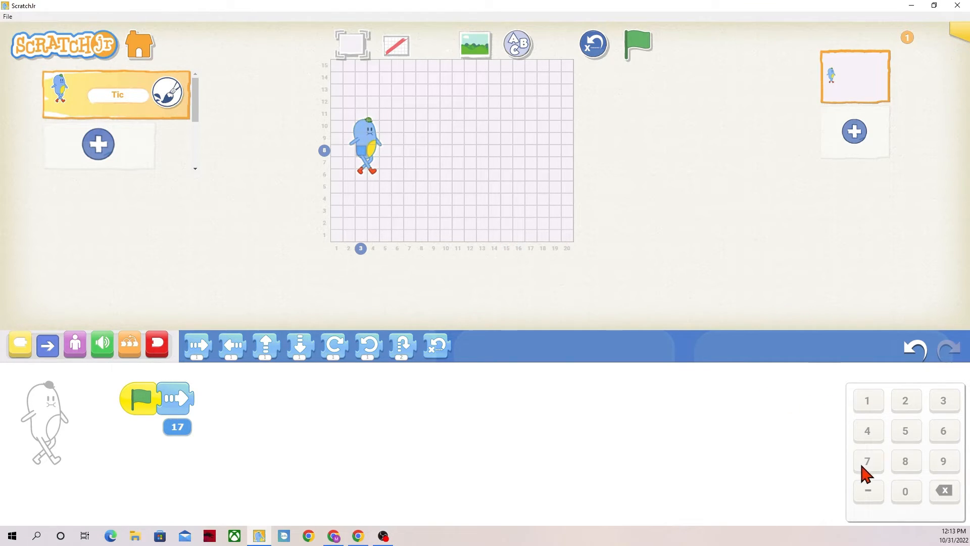
click(189, 371)
click(157, 345)
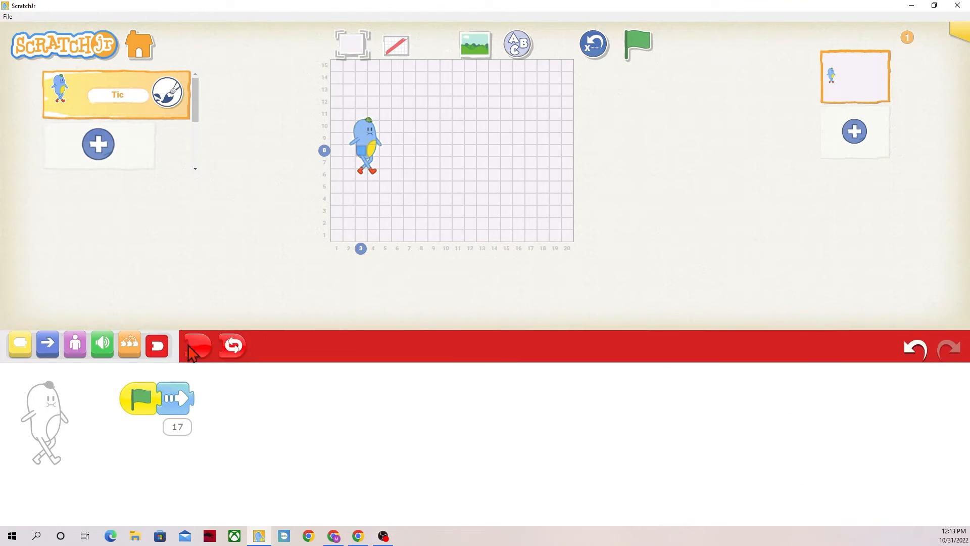
drag(196, 354, 200, 406)
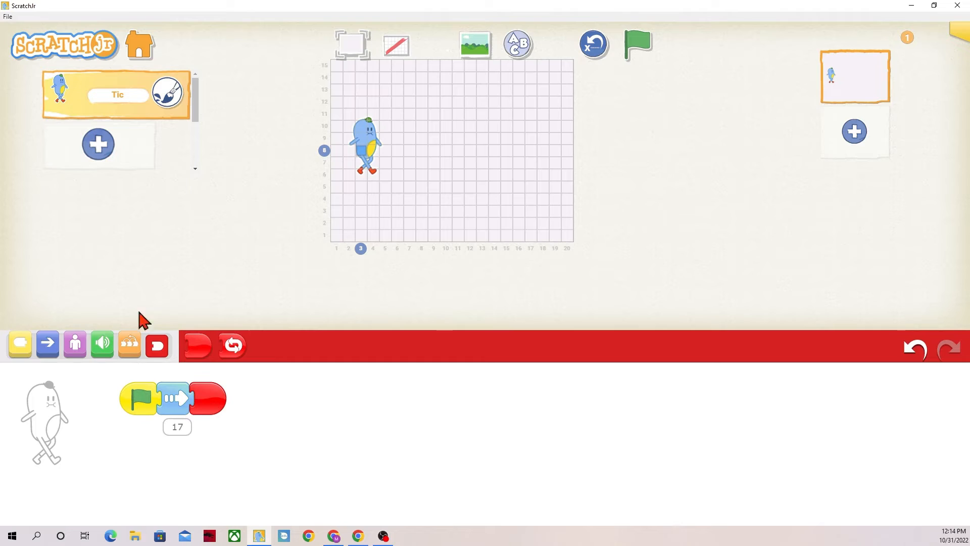
Step: Start a second green-flag script with a move-up block set to 17
click(20, 346)
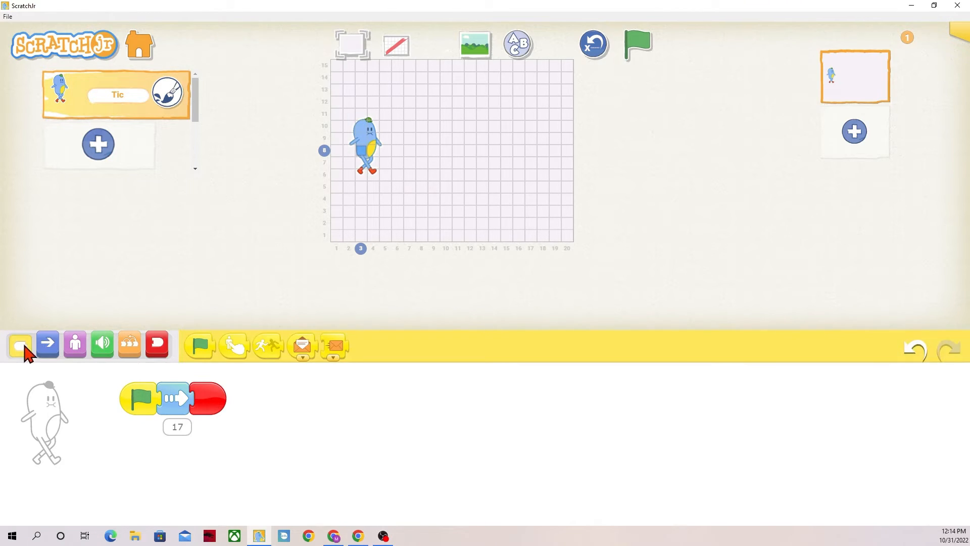
drag(200, 346, 302, 408)
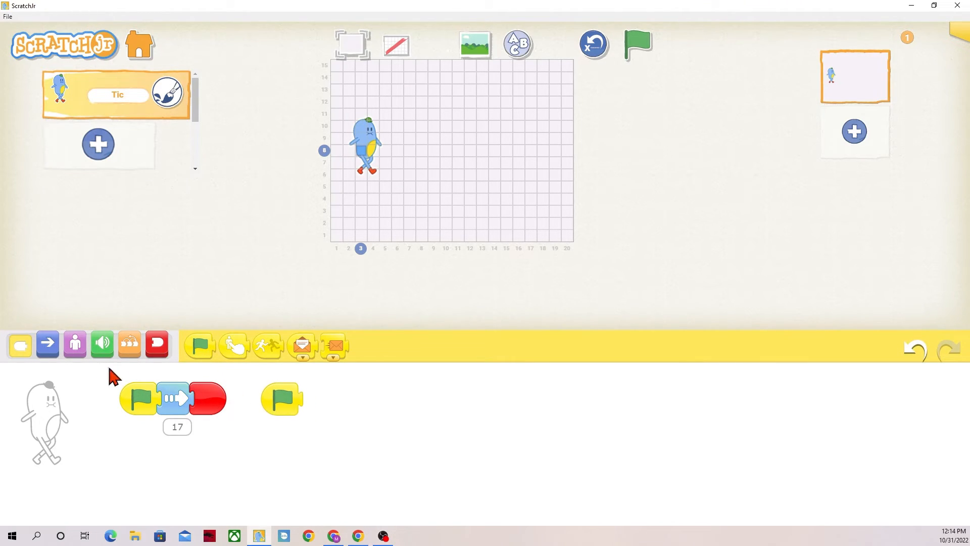
click(47, 346)
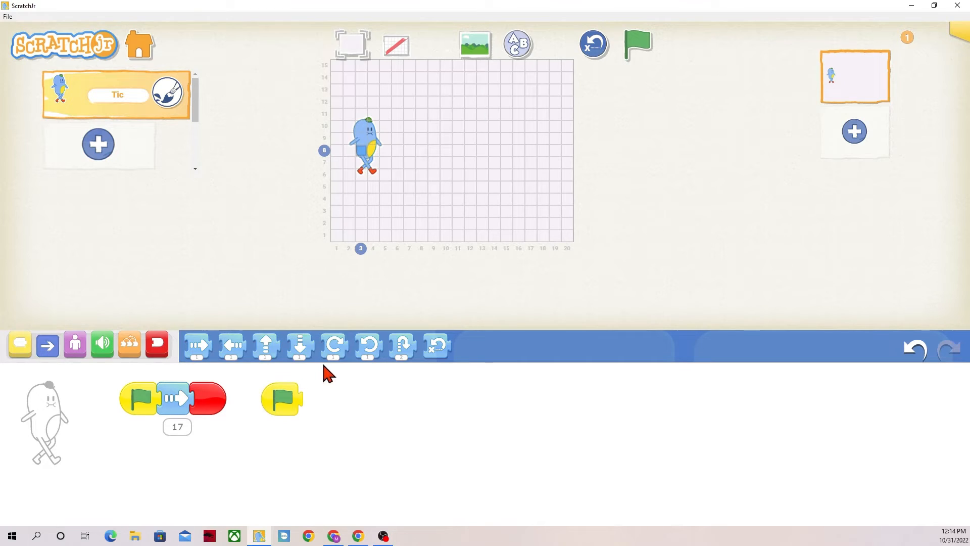
drag(266, 346, 326, 403)
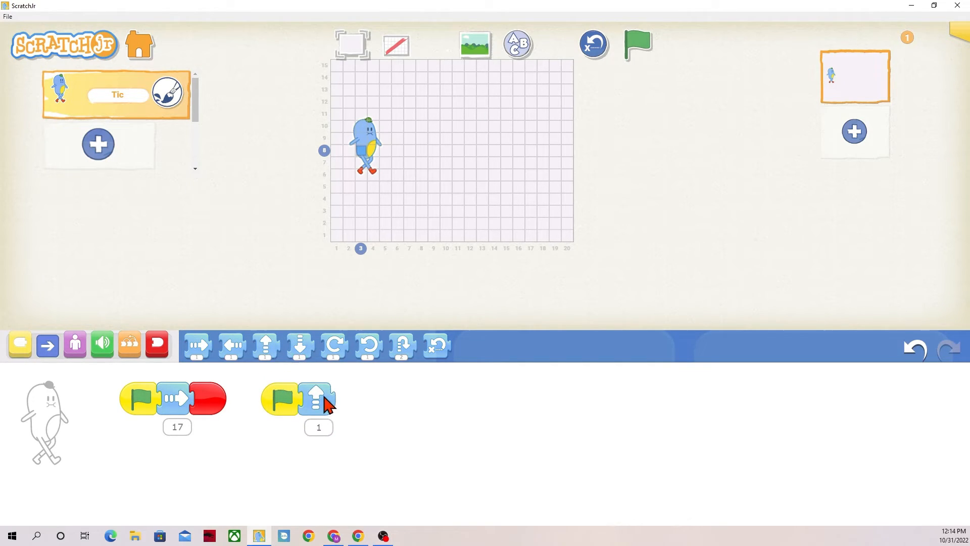
click(320, 428)
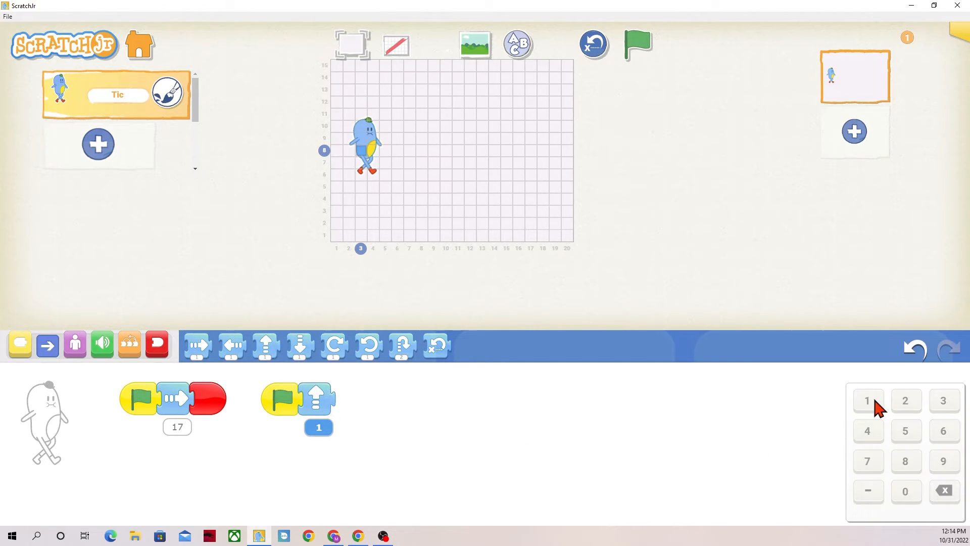
click(872, 466)
Step: End the second script, place Tic near the grid's bottom-left, and test-run then reset
click(157, 346)
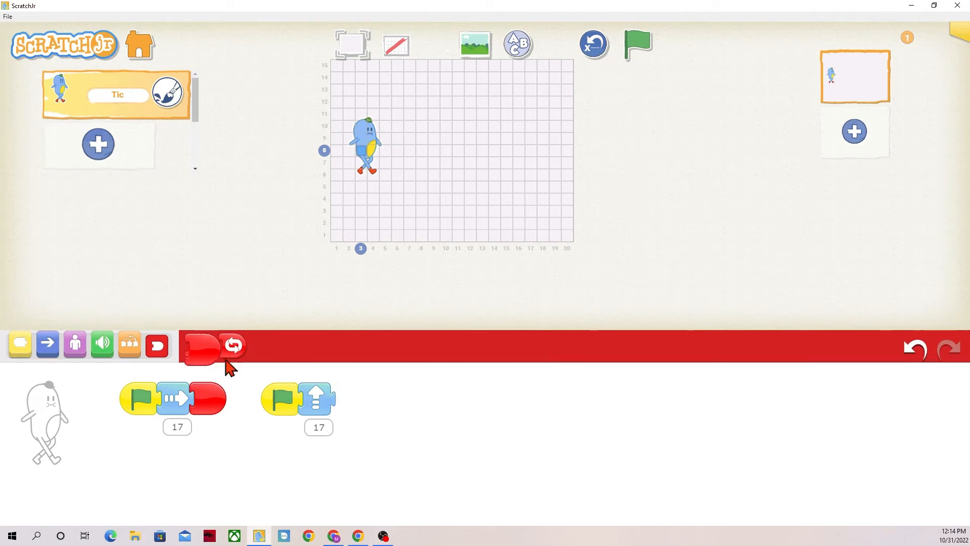
drag(197, 346, 351, 409)
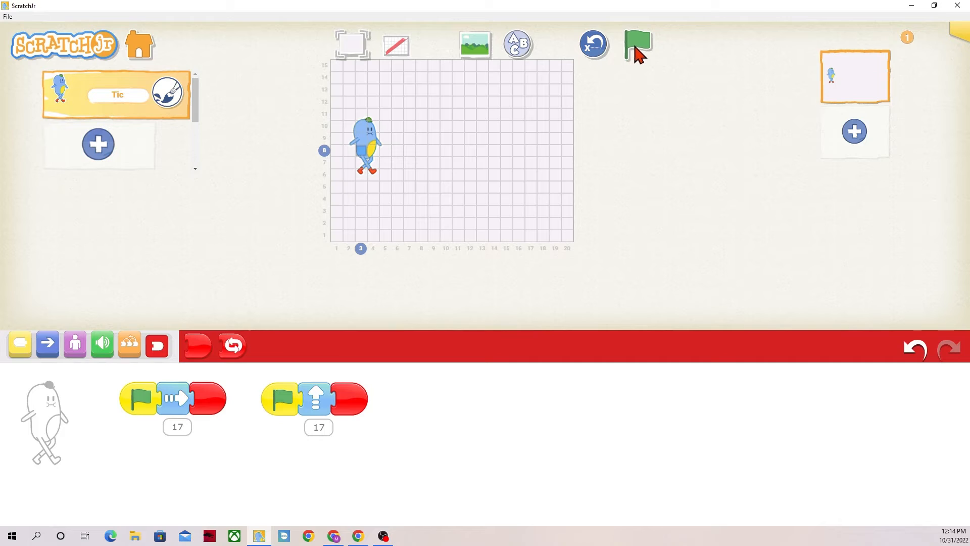
drag(379, 148, 365, 208)
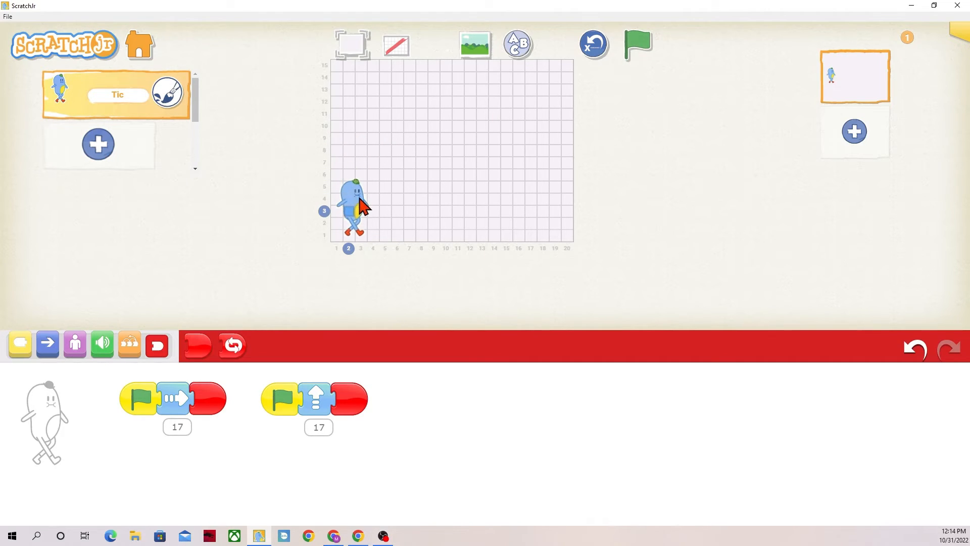
click(638, 47)
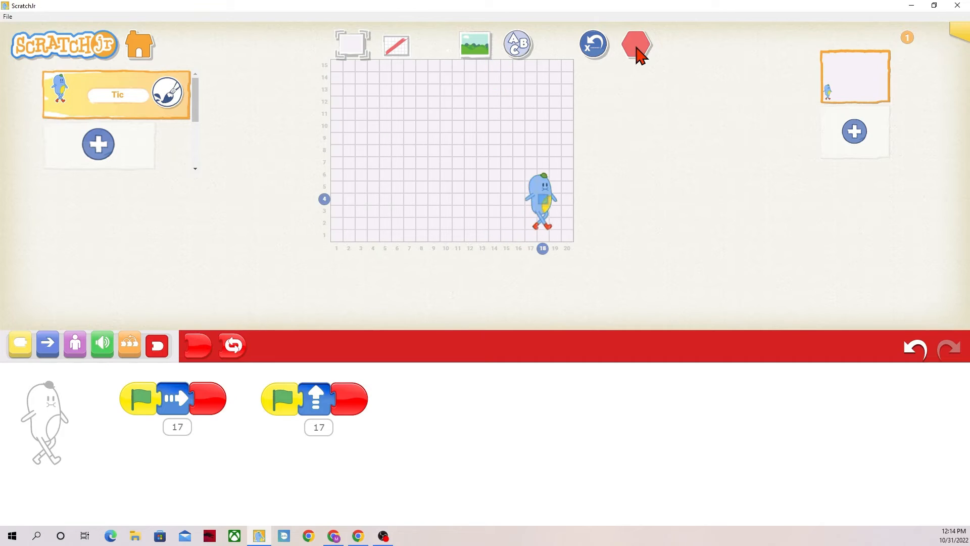
click(593, 45)
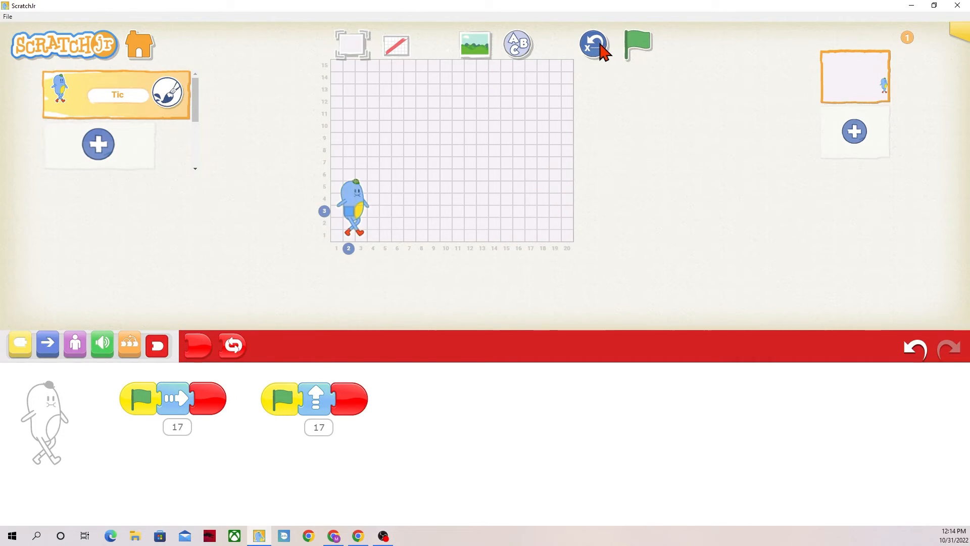
Step: Detach the end block and delete the move-up block from the second script
drag(316, 409, 391, 413)
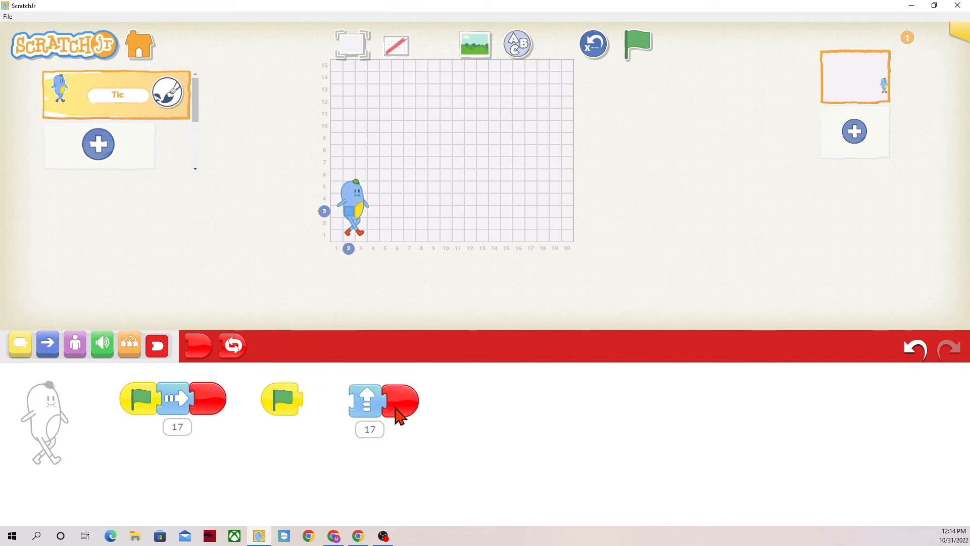
drag(398, 413, 457, 416)
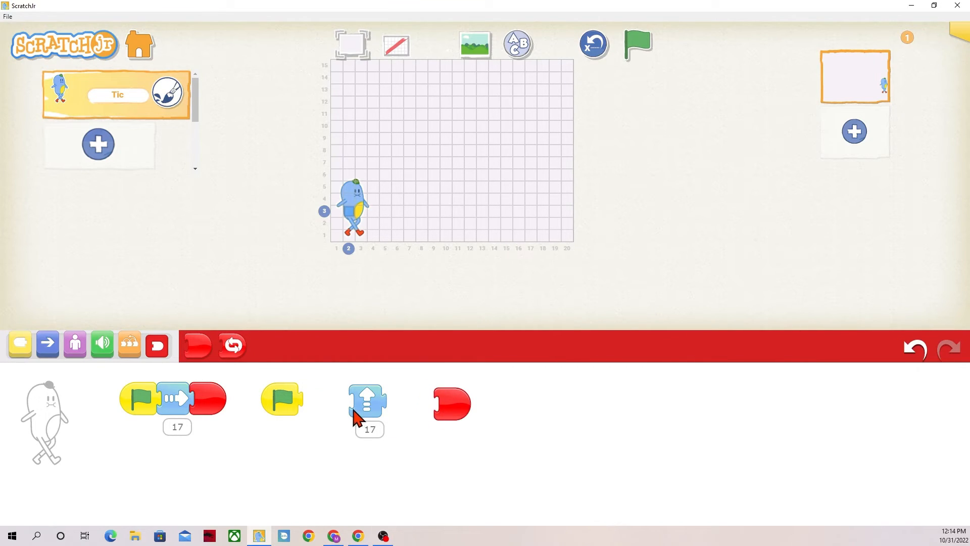
drag(356, 416, 275, 360)
click(47, 346)
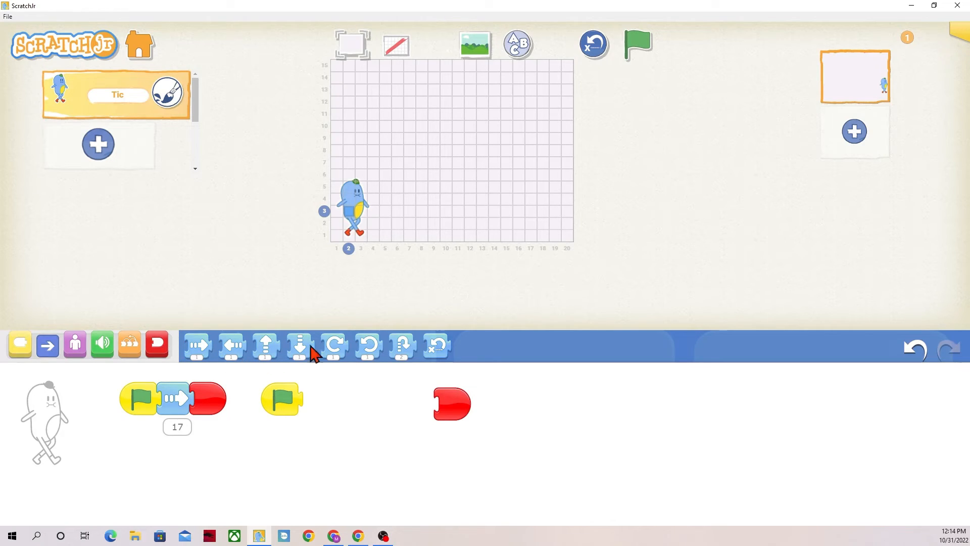
Step: Attach three Hop blocks of 2 to the second green flag and reattach the End block
drag(400, 346, 318, 398)
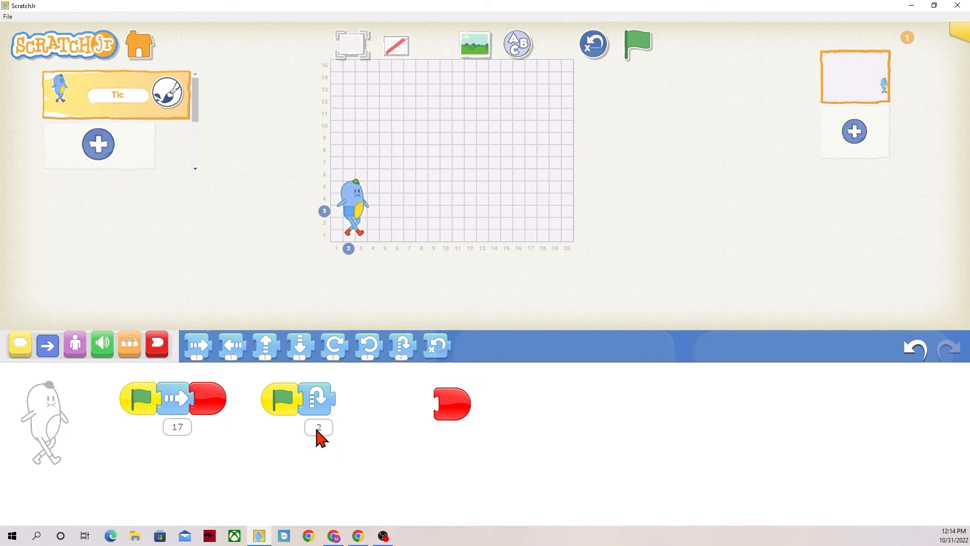
drag(402, 346, 354, 416)
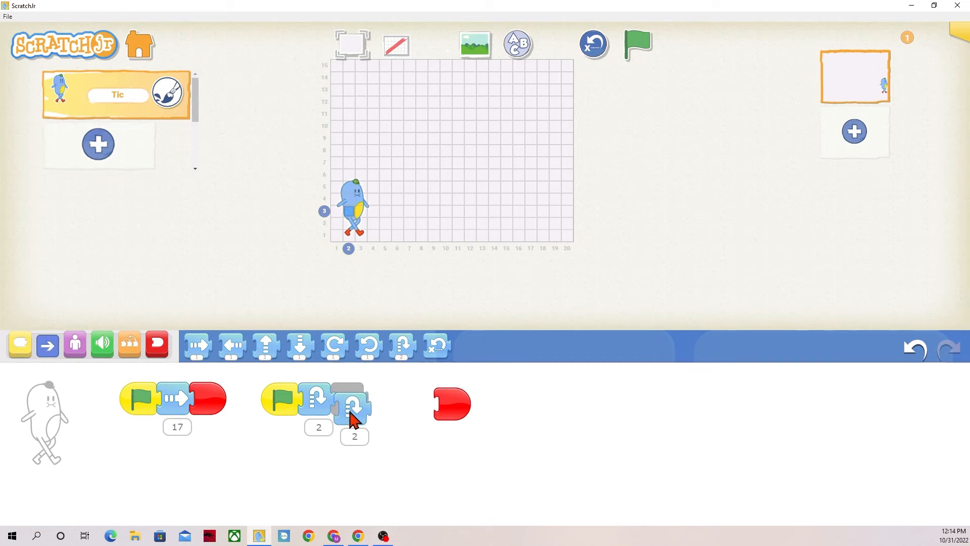
drag(400, 347, 383, 403)
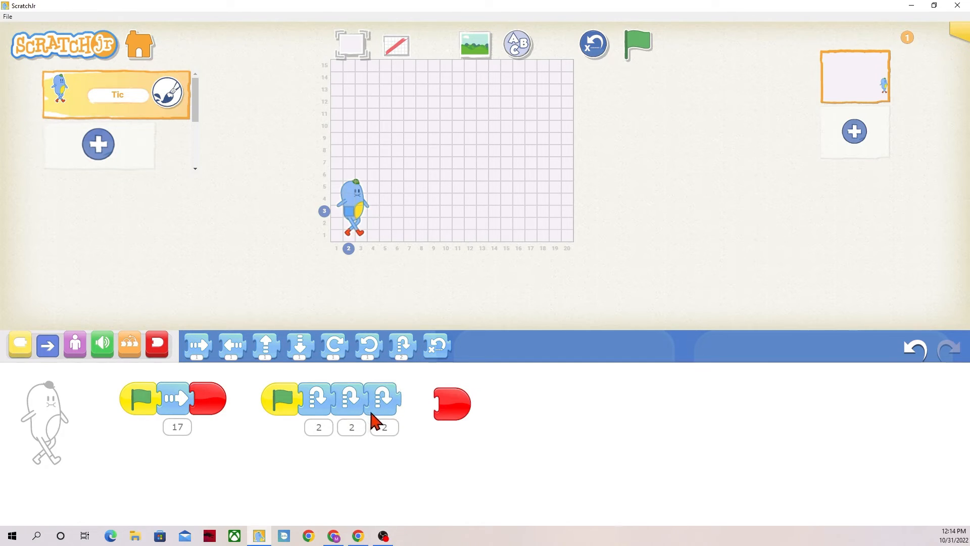
drag(452, 402, 413, 399)
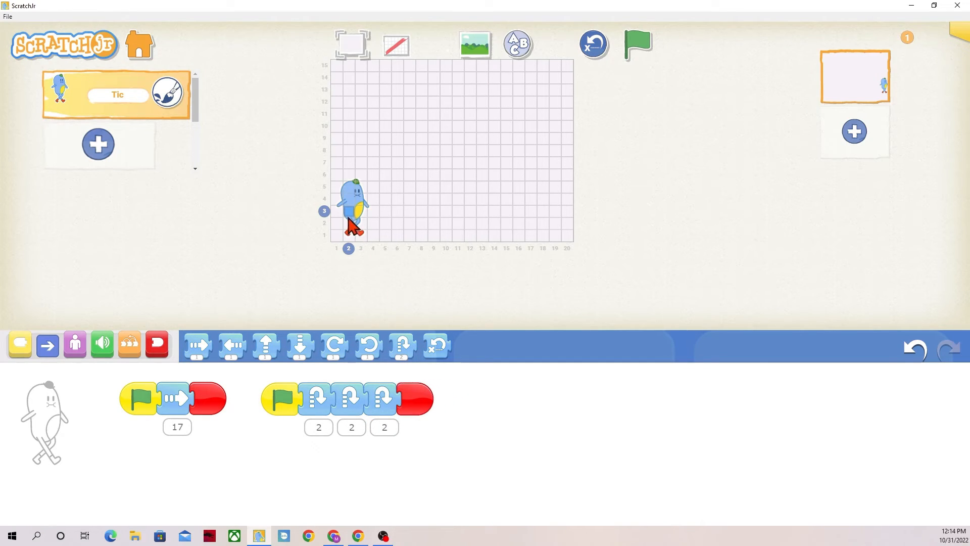
Step: Move Tic to a lower-left starting spot, test-run the scripts and reset
drag(353, 224, 371, 196)
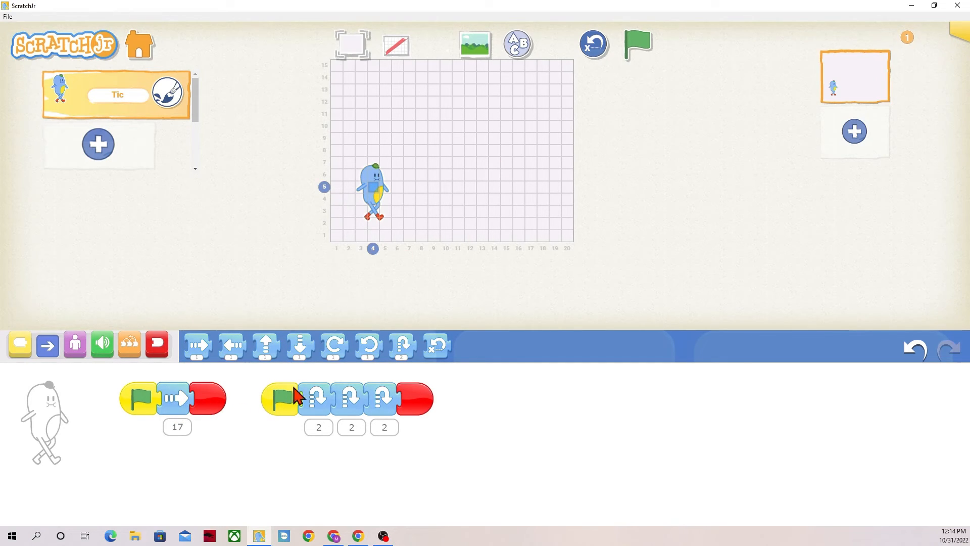
click(638, 45)
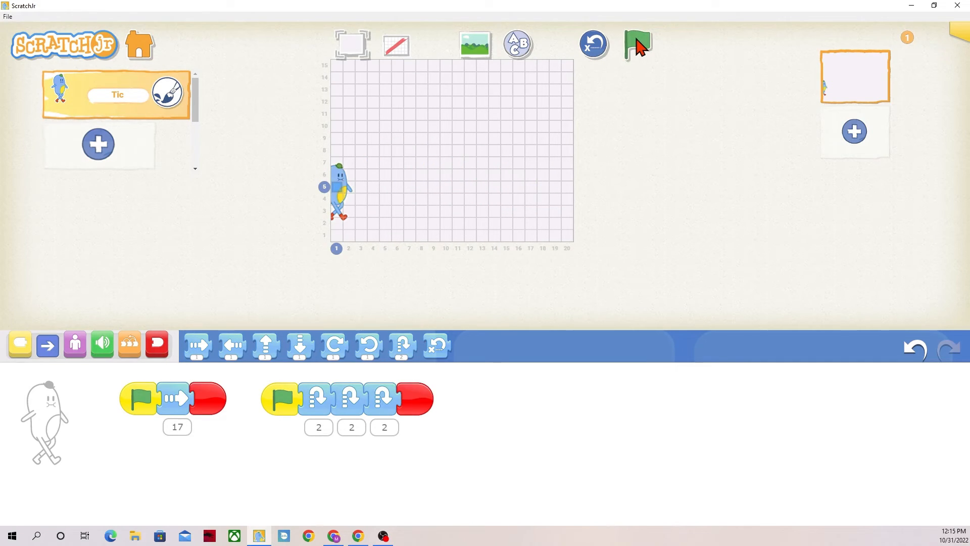
click(594, 44)
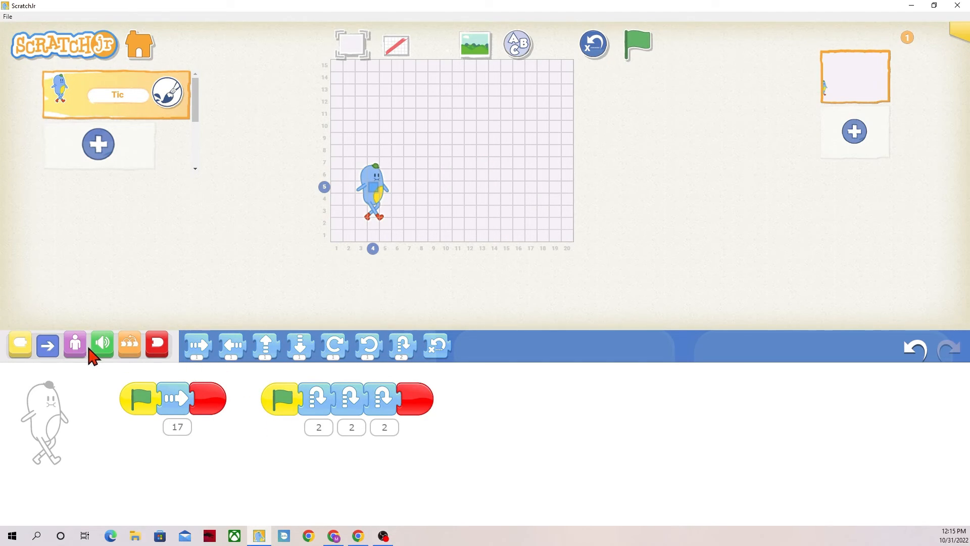
Step: Start a third green-flag script with a Turn Right block set to 12
click(21, 345)
drag(199, 346, 506, 413)
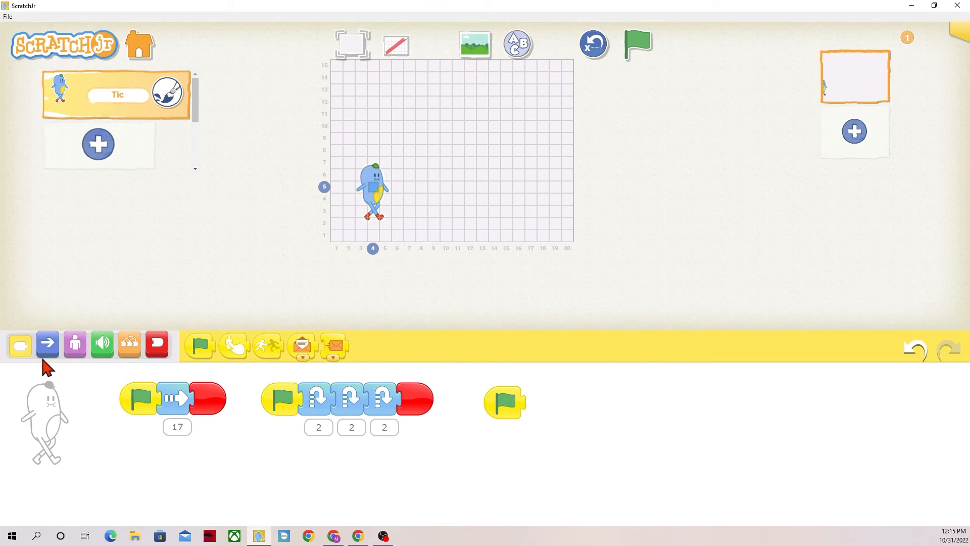
click(47, 345)
drag(335, 345, 540, 402)
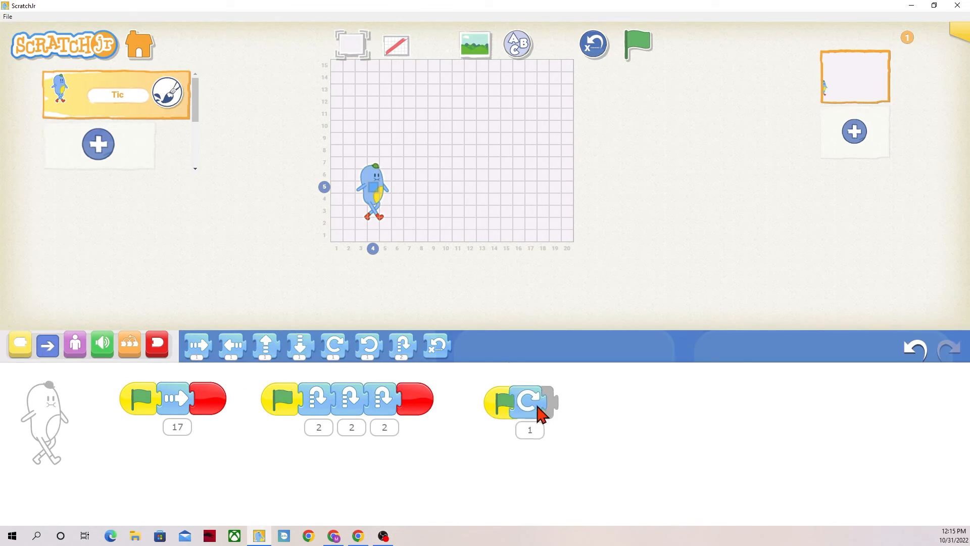
click(545, 431)
click(867, 400)
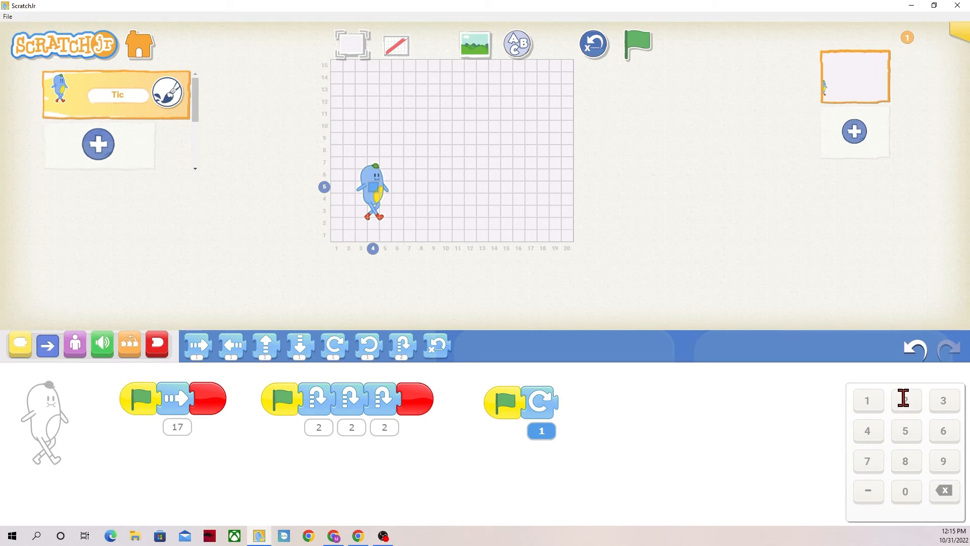
click(905, 400)
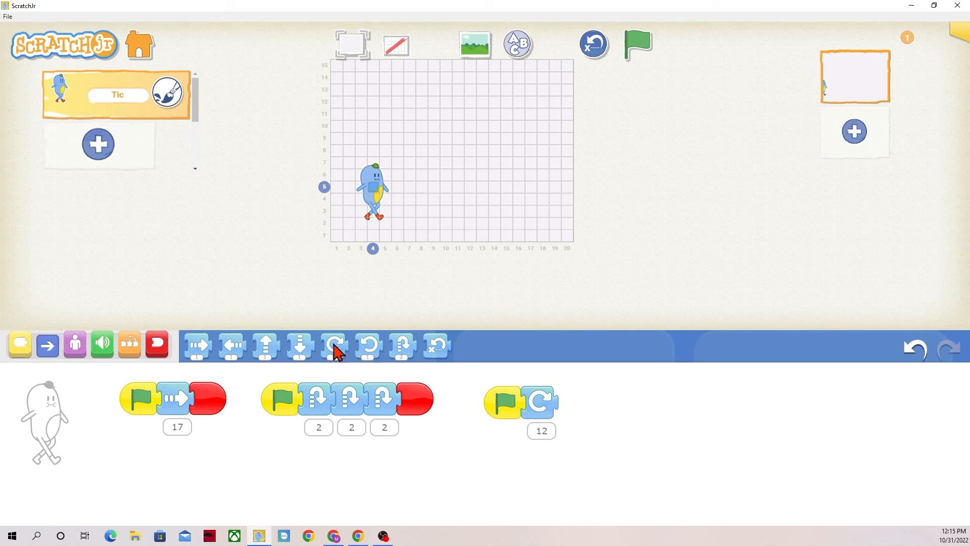
Step: Add a second Turn Right of 12 and end the third script with an End block
drag(335, 346, 573, 400)
click(575, 431)
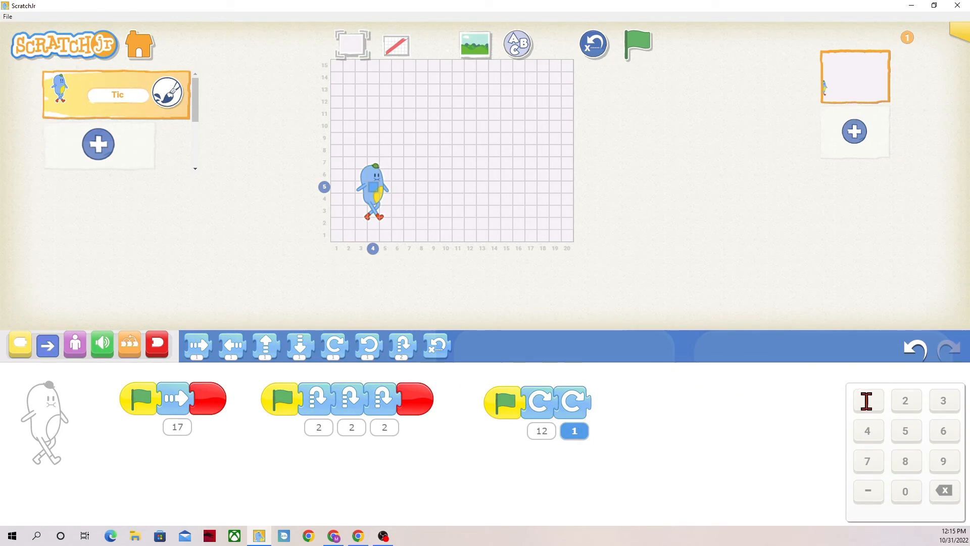
click(905, 401)
click(475, 381)
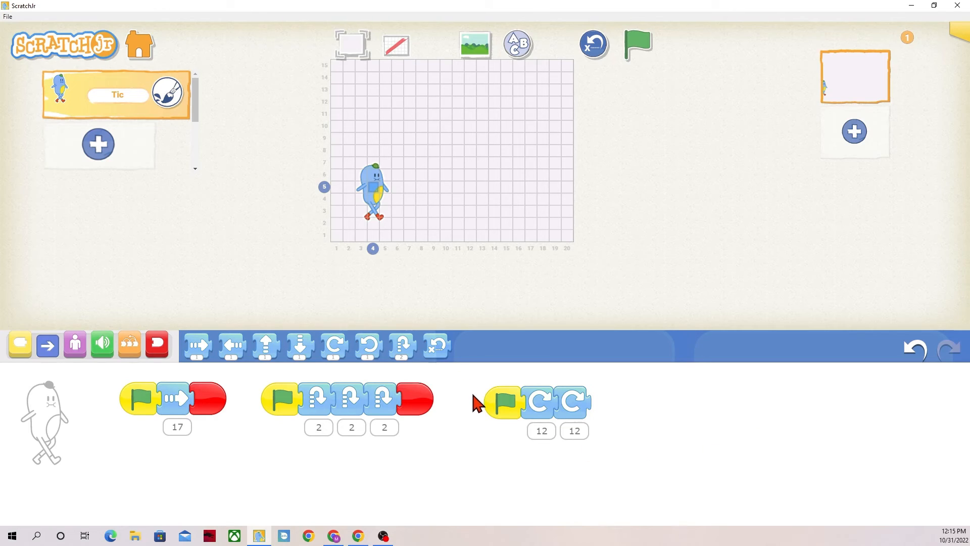
click(157, 345)
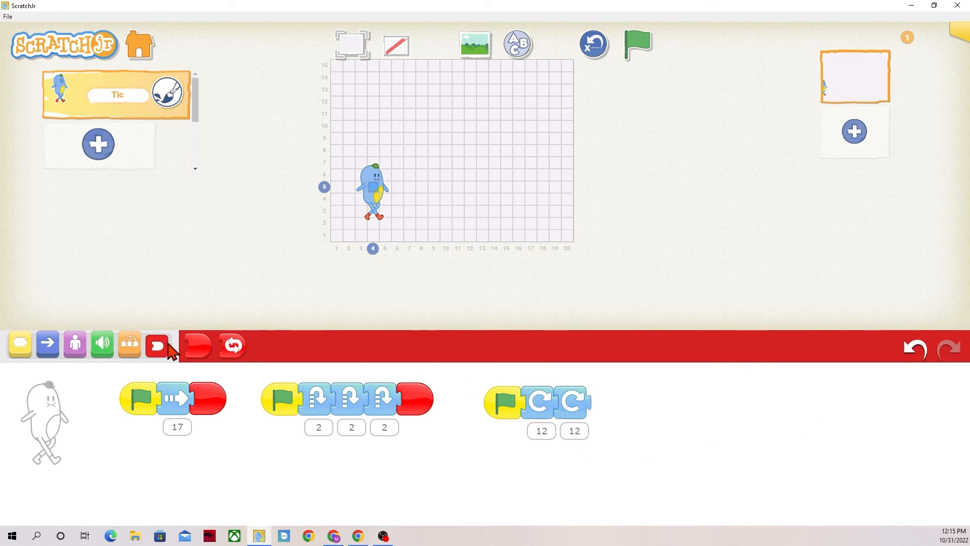
drag(196, 347, 602, 406)
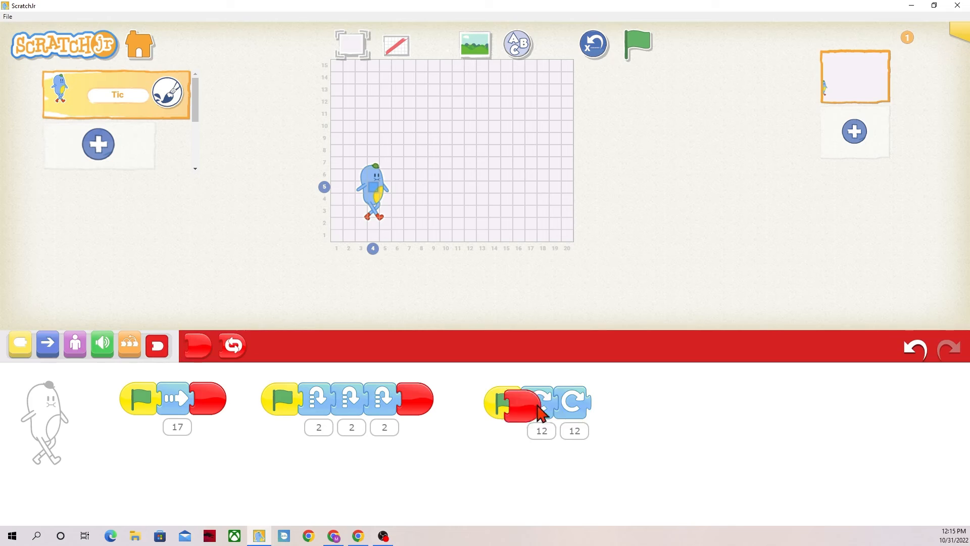
Step: Run all three scripts from the green flag and reset Tic
click(639, 46)
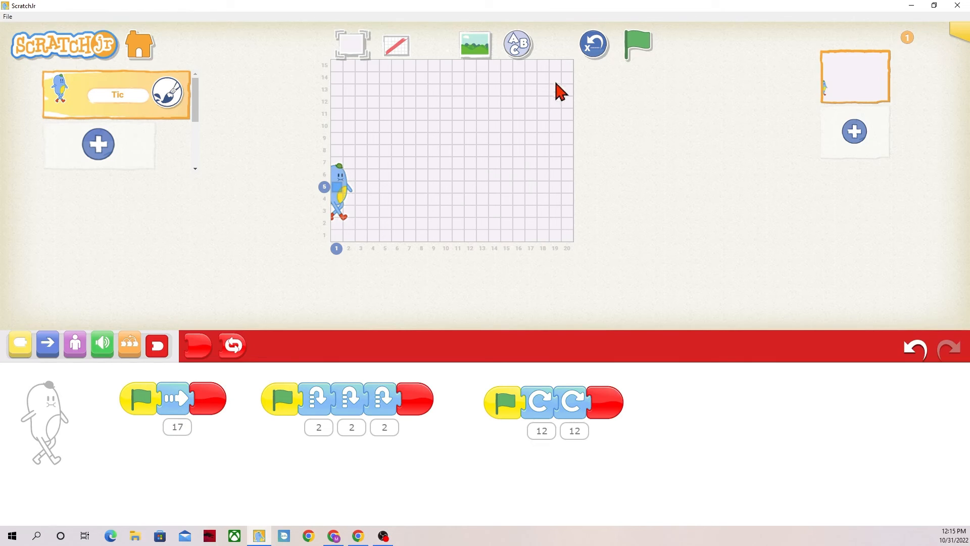
click(595, 45)
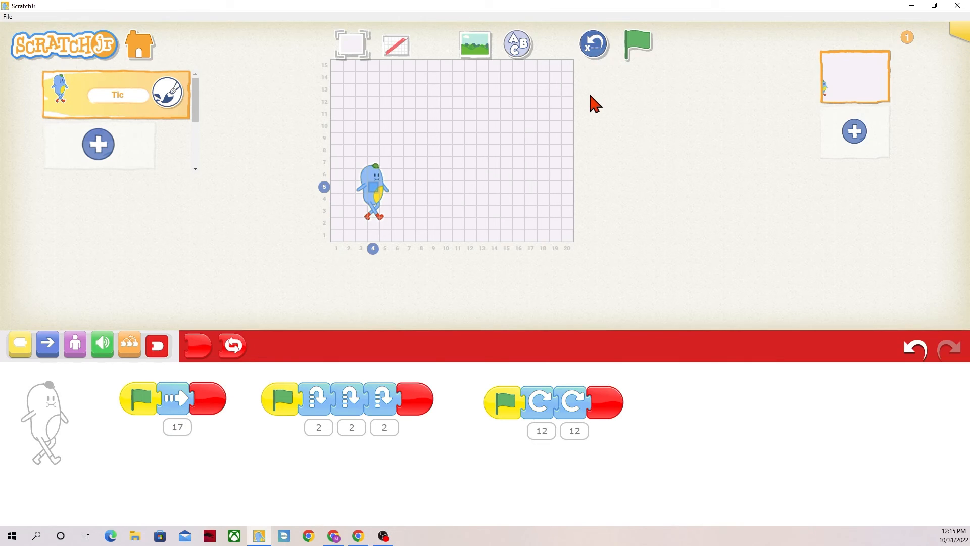